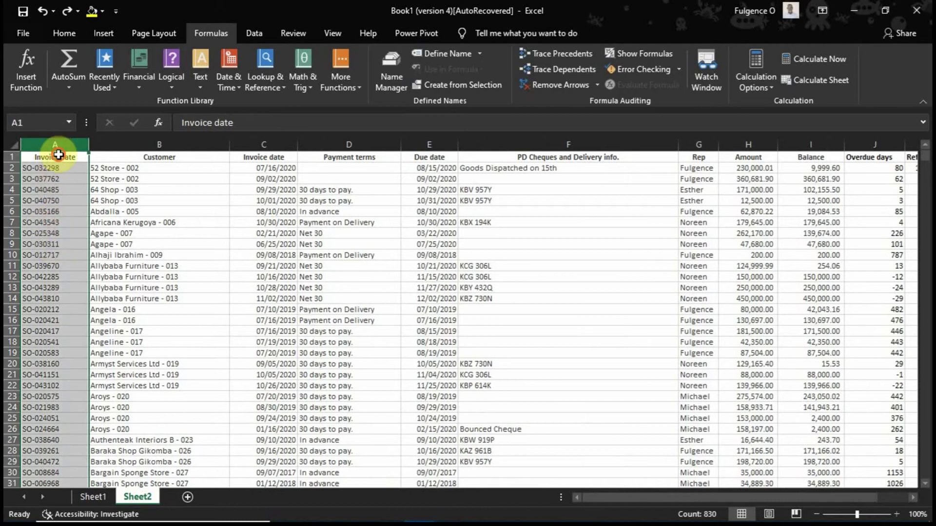
Step: Examine the invoice number column and the header row of the receivables table on Sheet2
{"action": "left_click_drag", "start_coordinate": [55, 157], "coordinate": [47, 336]}
{"action": "left_click_drag", "start_coordinate": [87, 112], "coordinate": [59, 253]}
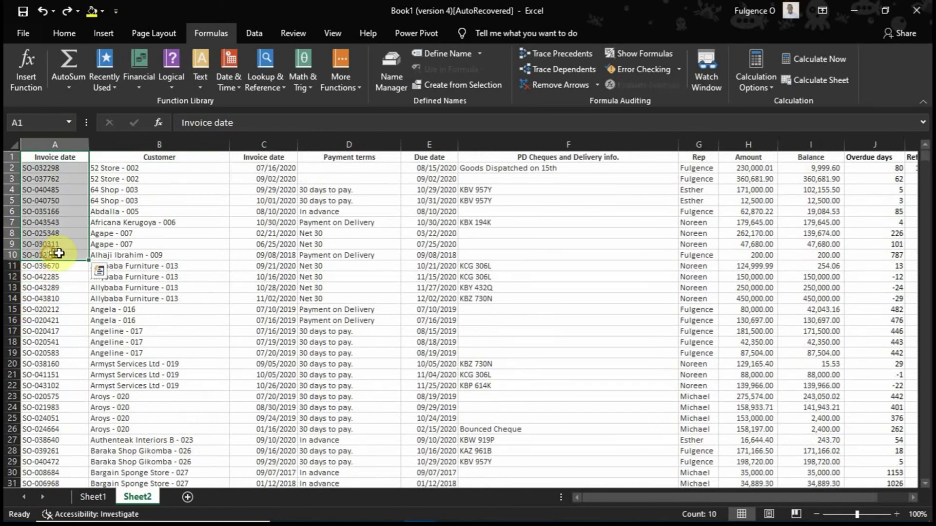
{"action": "left_click", "coordinate": [100, 178]}
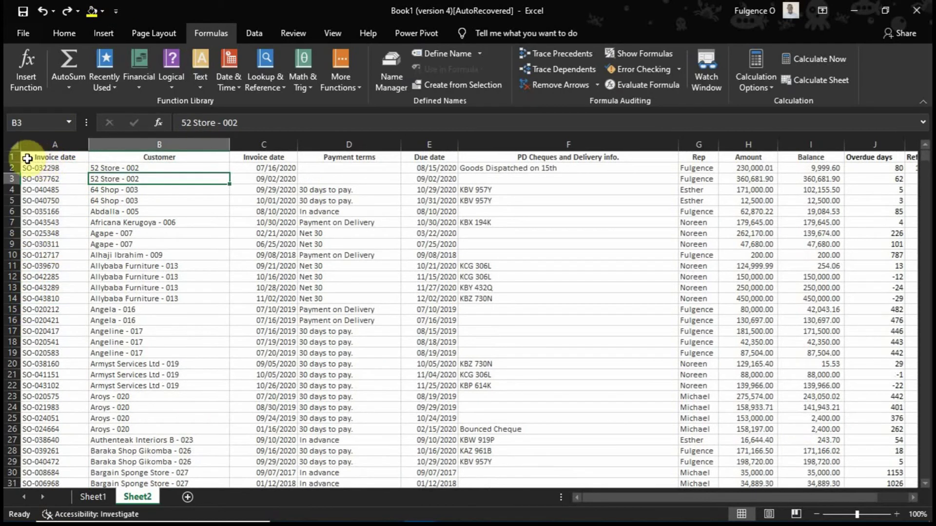
{"action": "left_click_drag", "start_coordinate": [27, 159], "coordinate": [816, 164]}
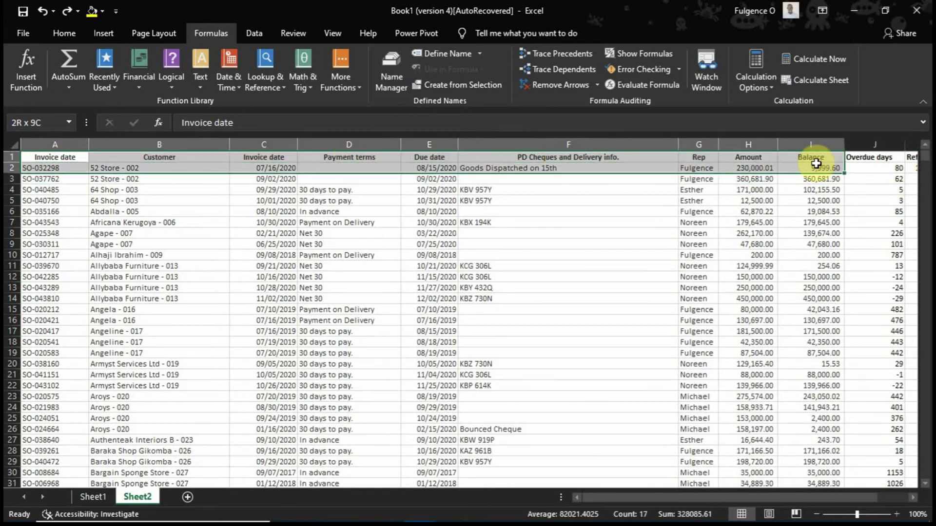
{"action": "left_click", "coordinate": [543, 244]}
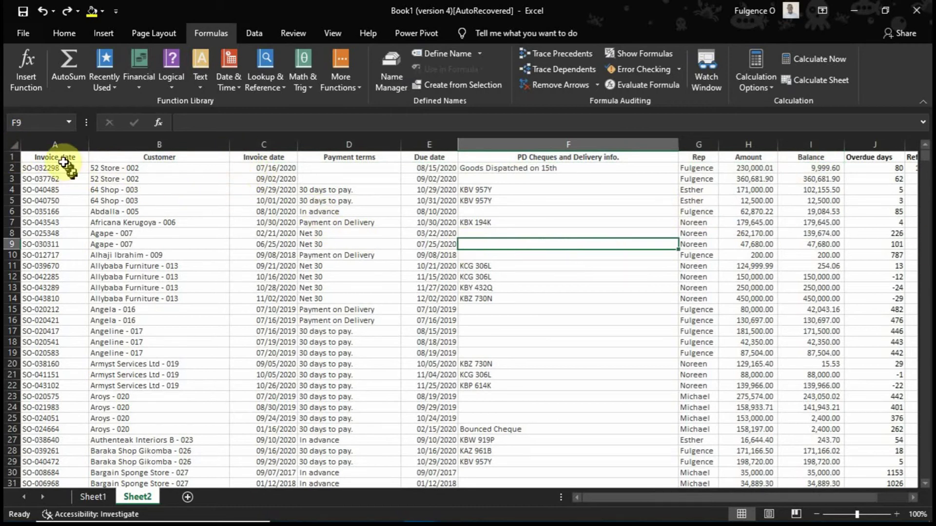
{"action": "left_click_drag", "start_coordinate": [60, 158], "coordinate": [907, 156]}
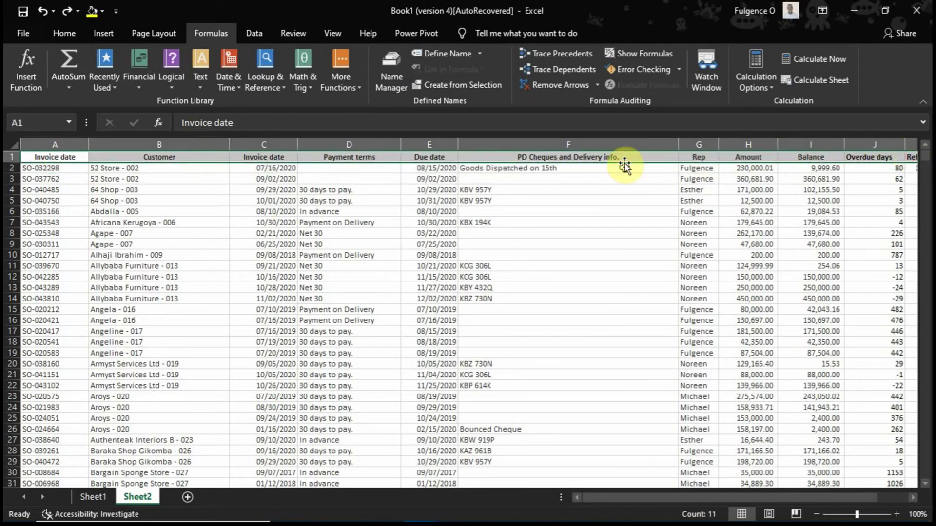
{"action": "left_click", "coordinate": [637, 201]}
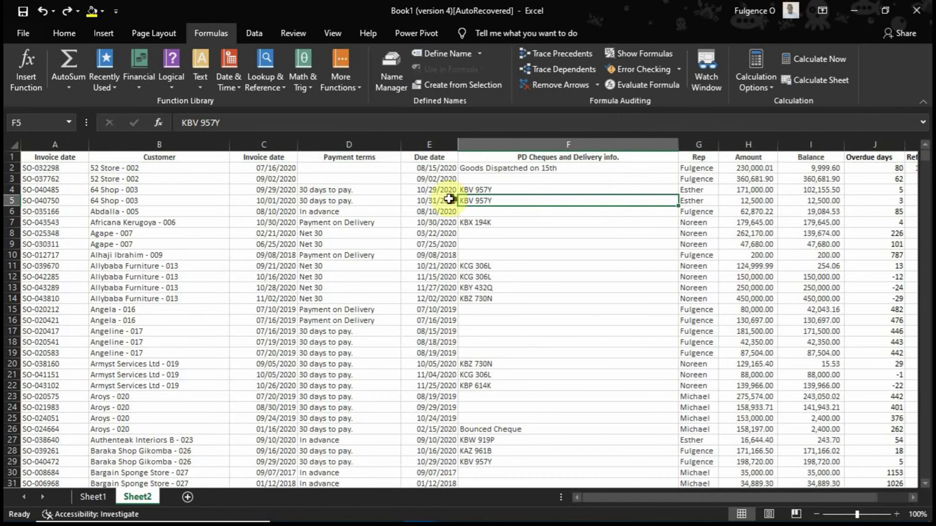
{"action": "left_click", "coordinate": [418, 510]}
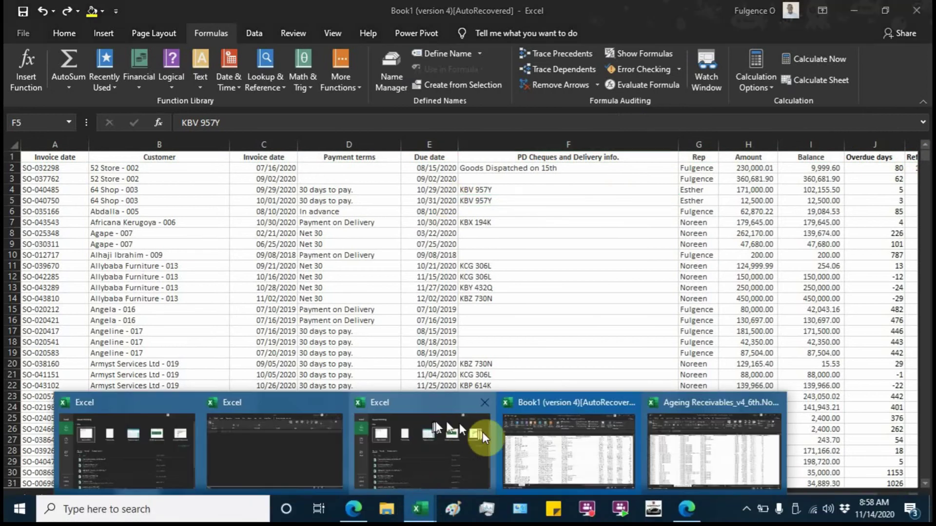
{"action": "left_click", "coordinate": [535, 454]}
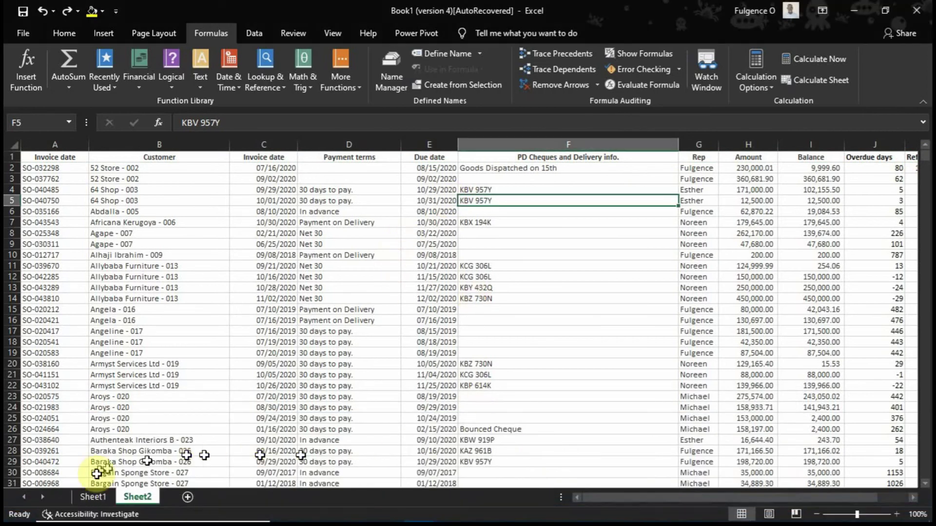
Step: Review the invoice list and amount column on Sheet1 against the source table on Sheet2
{"action": "left_click", "coordinate": [100, 498]}
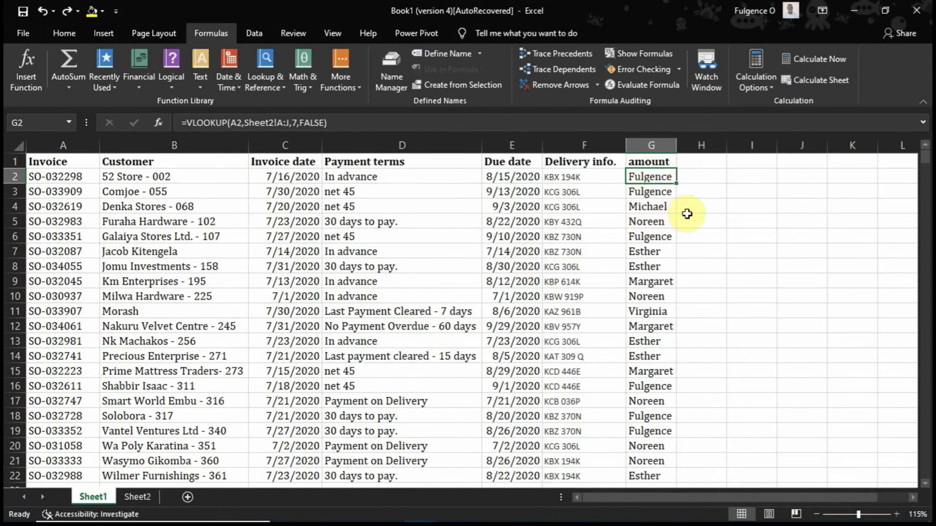
{"action": "scroll", "coordinate": [650, 196], "scroll_direction": "down", "scroll_amount": 2}
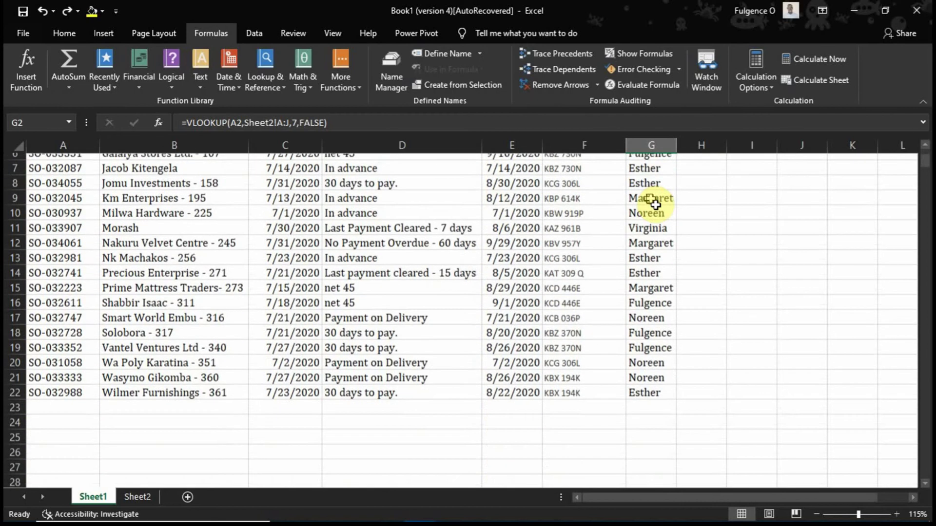
{"action": "scroll", "coordinate": [526, 303], "scroll_direction": "up", "scroll_amount": 2}
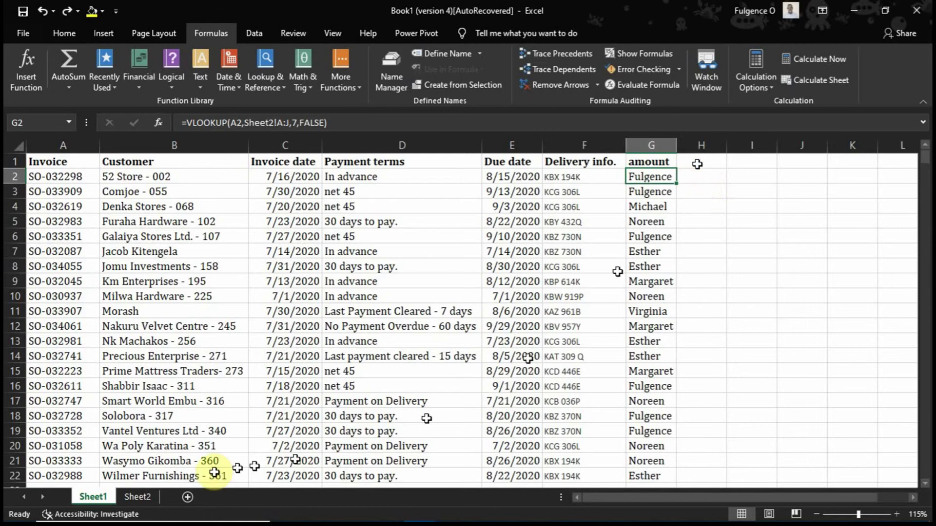
{"action": "left_click", "coordinate": [130, 498]}
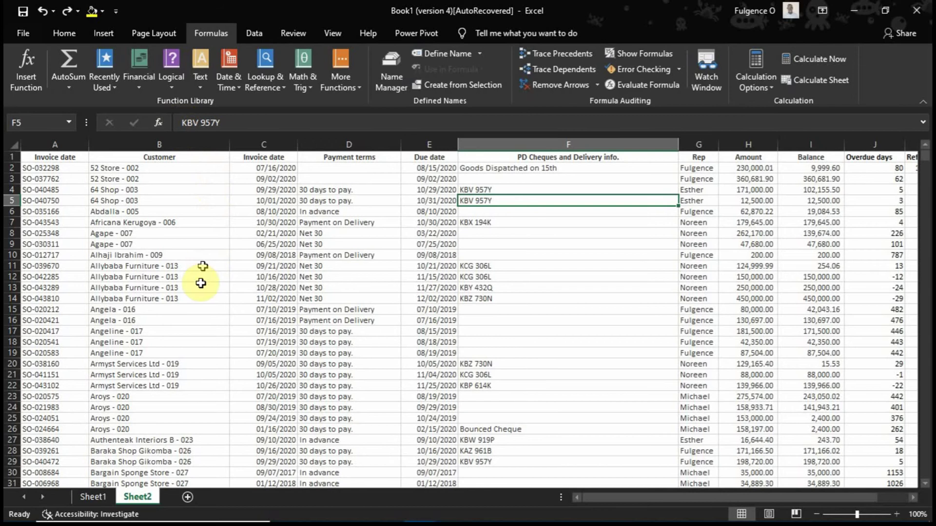
{"action": "left_click", "coordinate": [90, 498]}
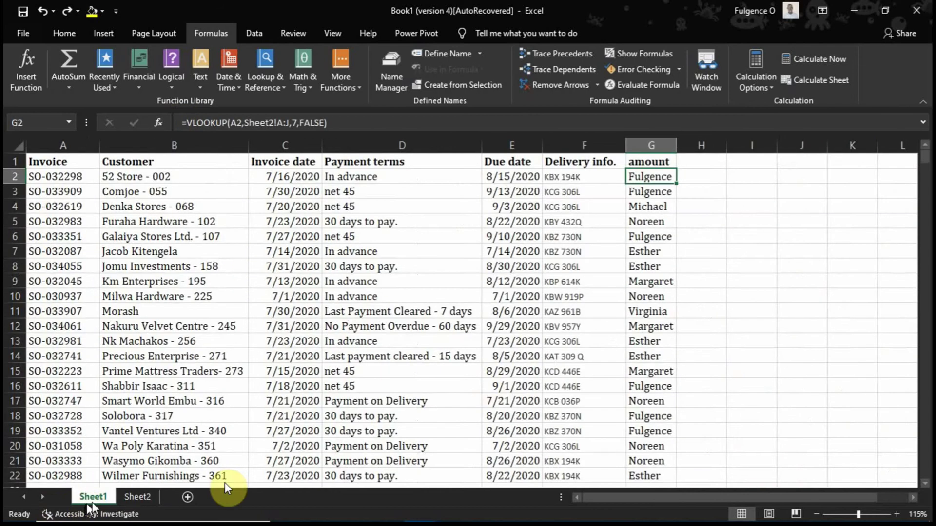
{"action": "left_click", "coordinate": [715, 178]}
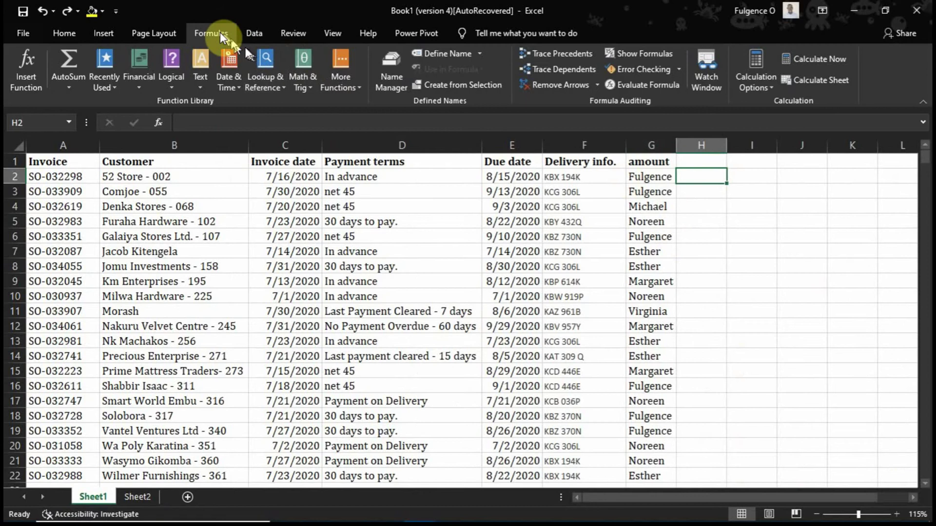
{"action": "left_click", "coordinate": [275, 83]}
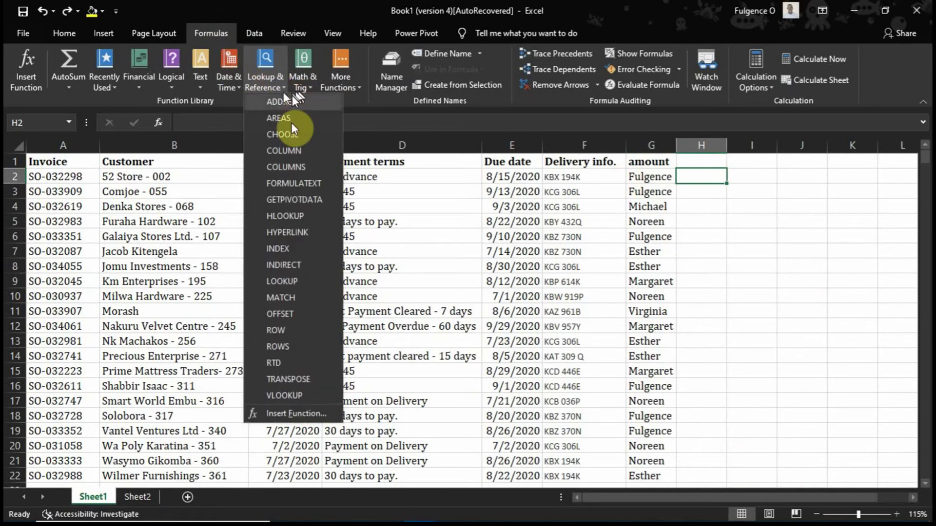
{"action": "left_click", "coordinate": [298, 215]}
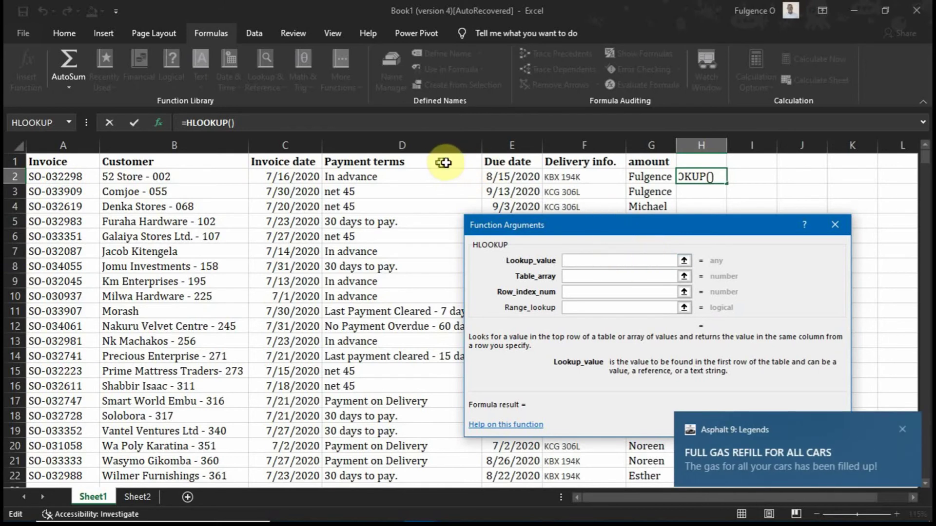
{"action": "left_click", "coordinate": [496, 163]}
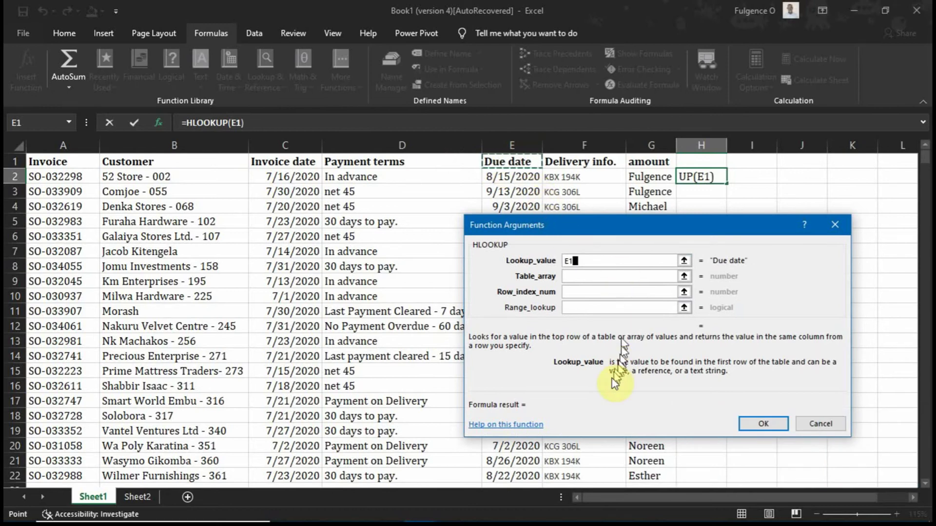
{"action": "mouse_move", "coordinate": [517, 518]}
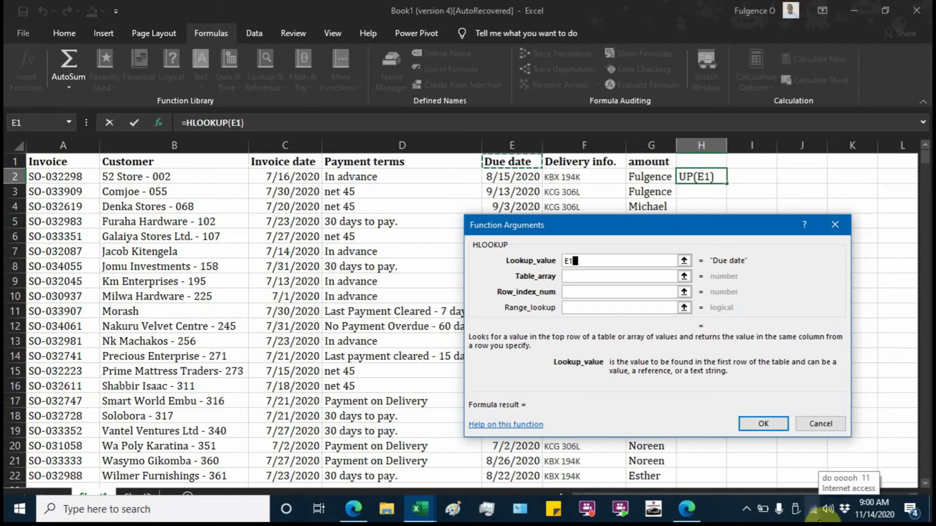
{"action": "key", "text": "BackSpace"}
{"action": "key", "text": "BackSpace"}
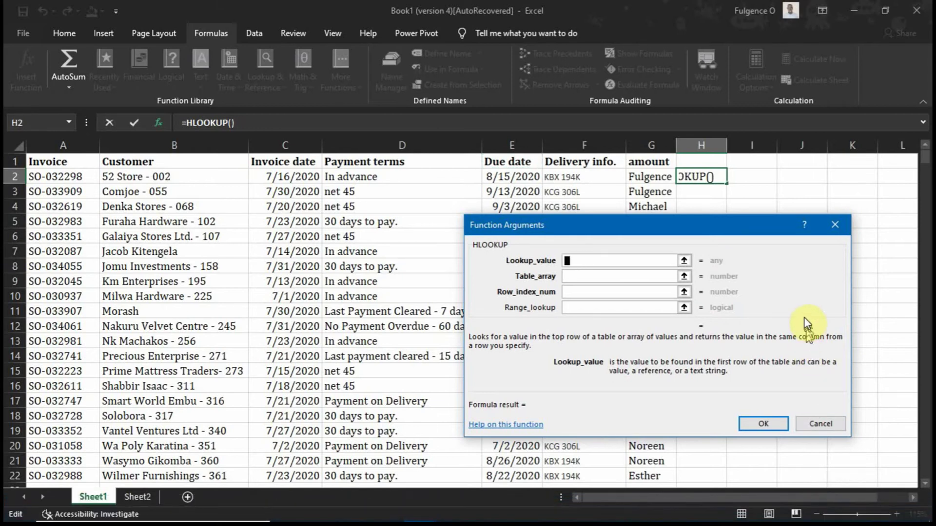
{"action": "left_click", "coordinate": [829, 426]}
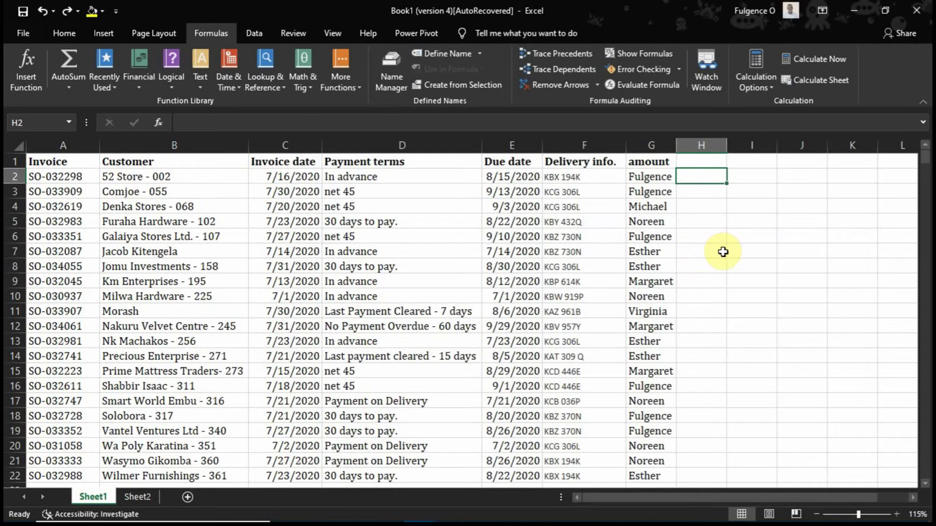
{"action": "left_click", "coordinate": [260, 74]}
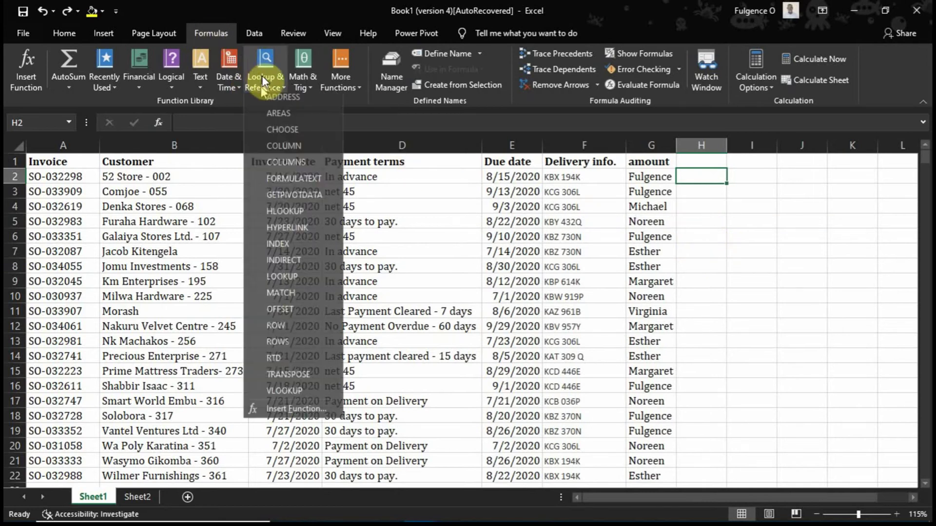
{"action": "left_click", "coordinate": [290, 215]}
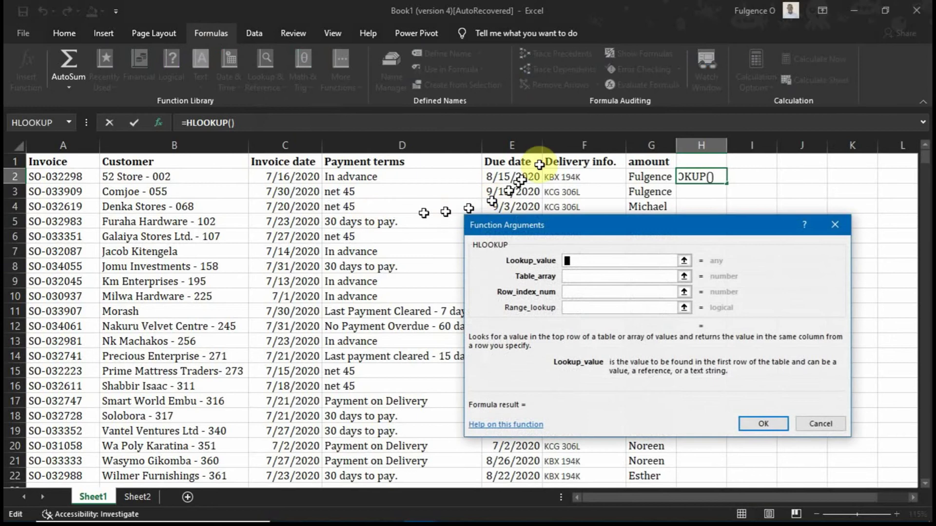
{"action": "left_click", "coordinate": [835, 225]}
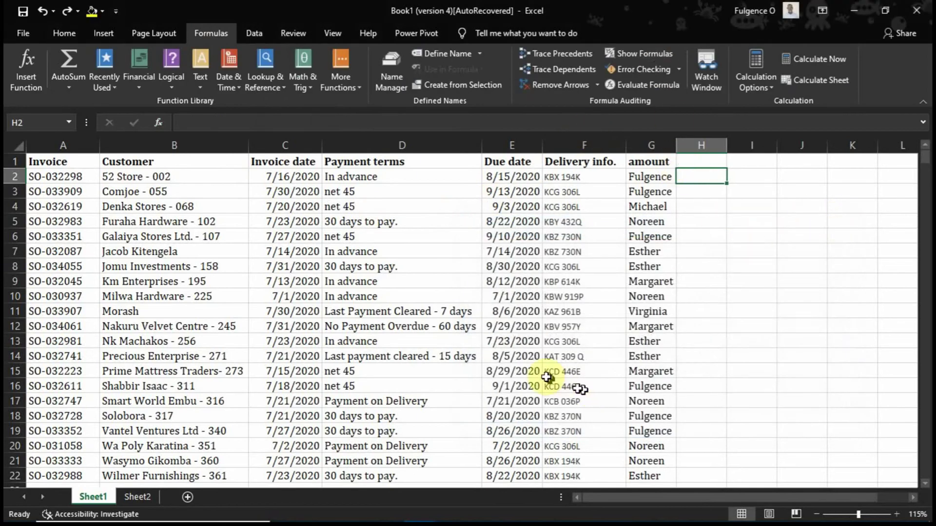
Step: Inspect the VLOOKUP formula in cell G2 of Sheet1 and the invoice numbers in column A that it looks up
{"action": "left_click", "coordinate": [662, 177]}
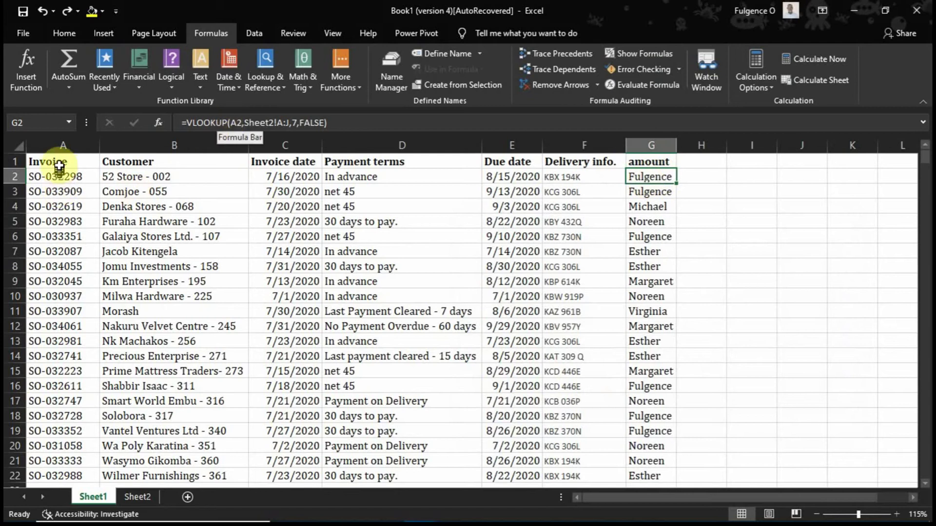
{"action": "left_click_drag", "start_coordinate": [56, 163], "coordinate": [7, 267]}
{"action": "left_click_drag", "start_coordinate": [11, 175], "coordinate": [80, 187]}
{"action": "left_click", "coordinate": [79, 175]}
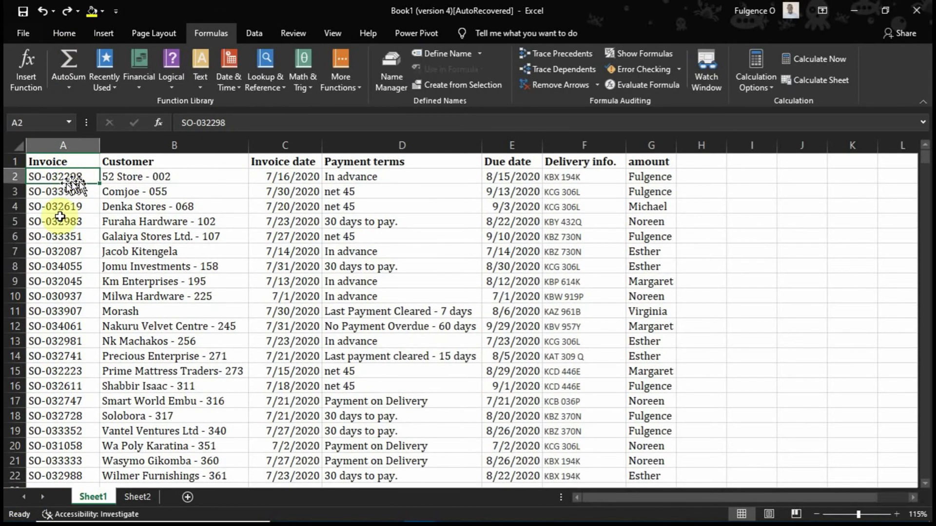
Step: Examine how Sheet2's invoice numbers in column A relate to the row records, the wider table and the Balance column
{"action": "left_click", "coordinate": [147, 496]}
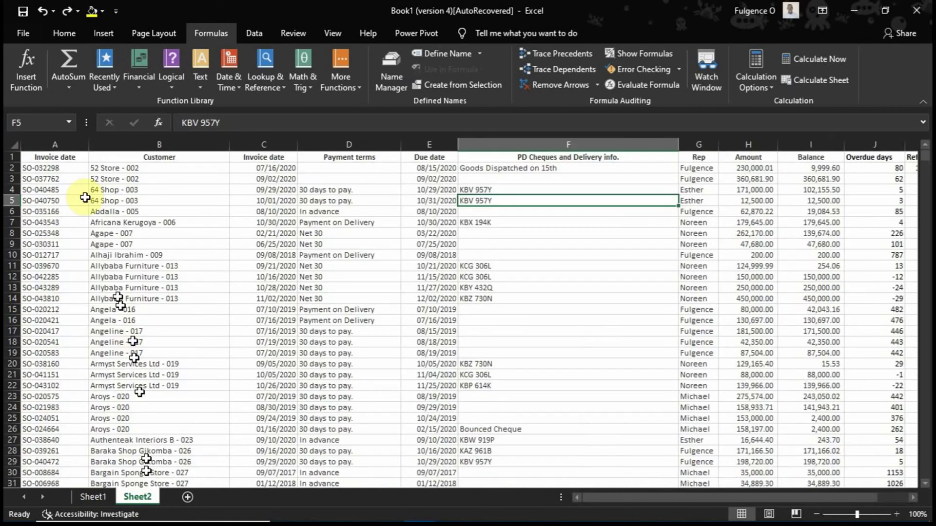
{"action": "left_click_drag", "start_coordinate": [64, 156], "coordinate": [48, 144]}
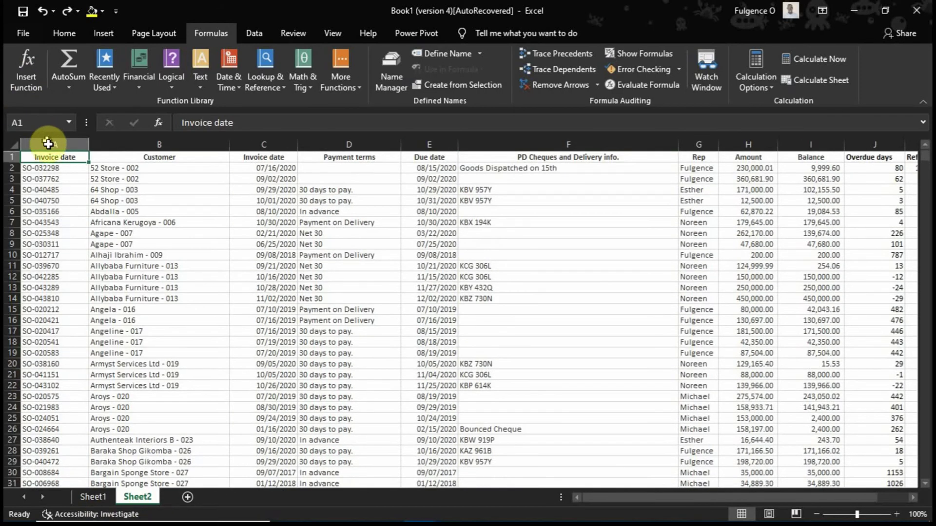
{"action": "left_click", "coordinate": [47, 144]}
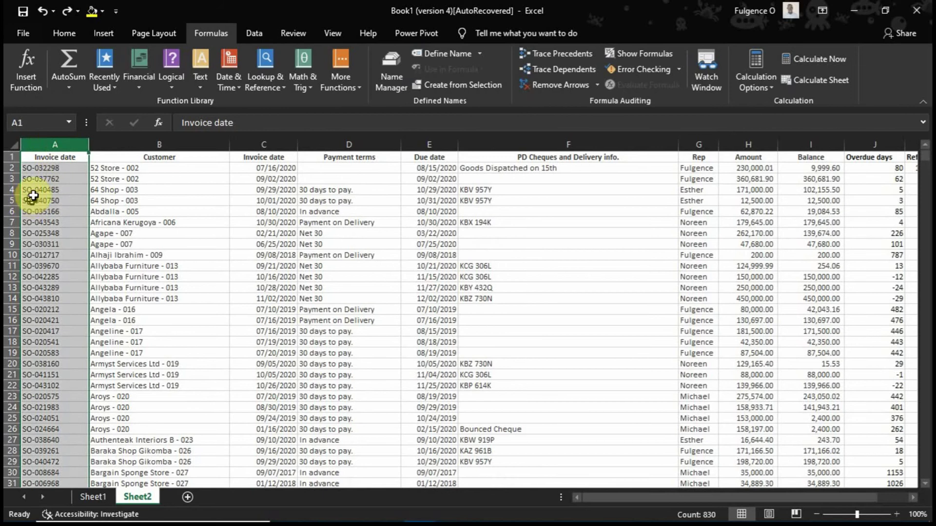
{"action": "left_click", "coordinate": [47, 265]}
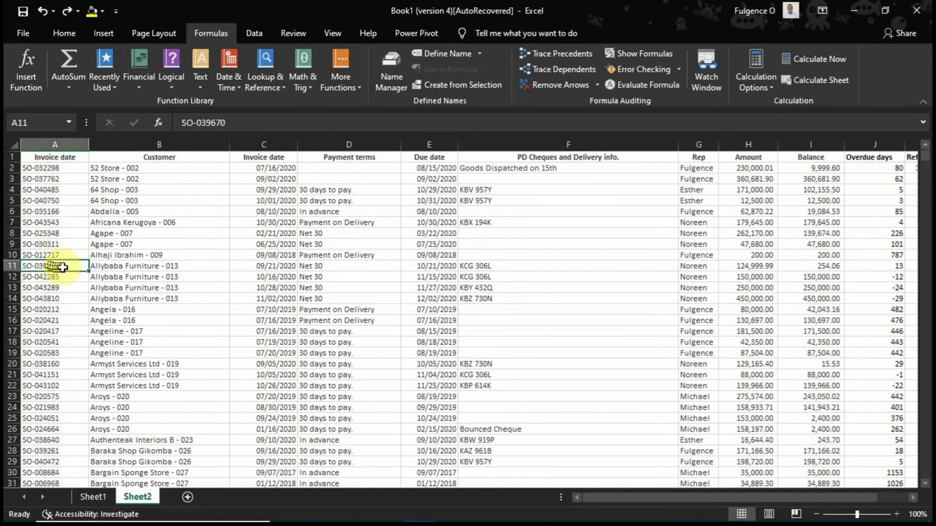
{"action": "left_click_drag", "start_coordinate": [62, 267], "coordinate": [716, 264]}
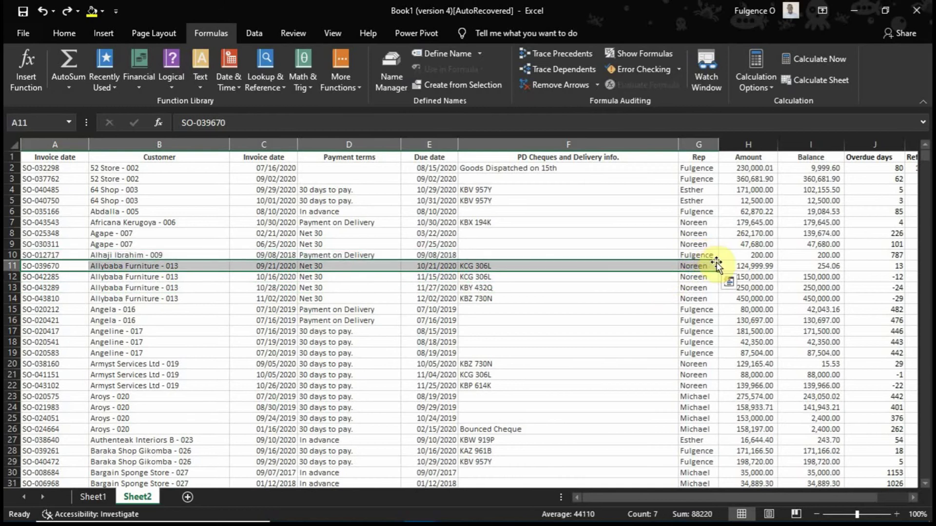
{"action": "left_click_drag", "start_coordinate": [73, 145], "coordinate": [15, 239]}
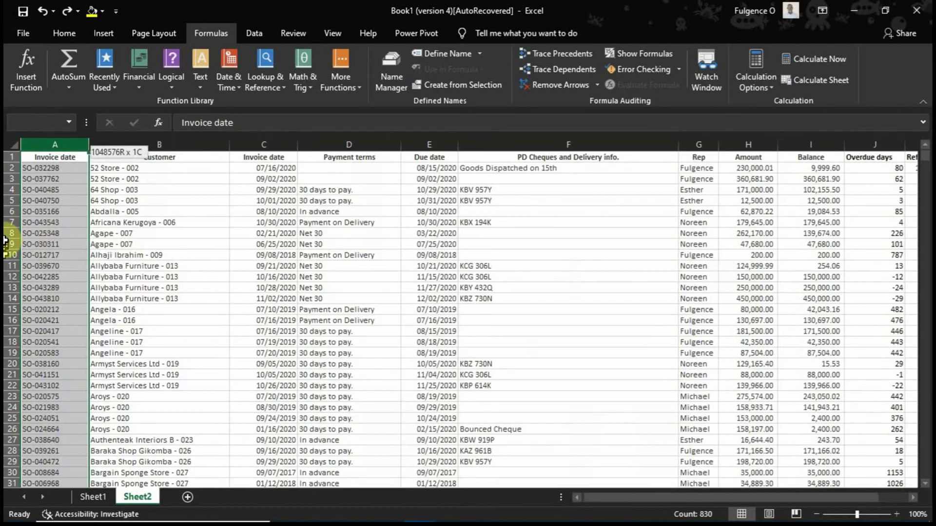
{"action": "left_click", "coordinate": [128, 255]}
{"action": "left_click_drag", "start_coordinate": [50, 157], "coordinate": [793, 377]}
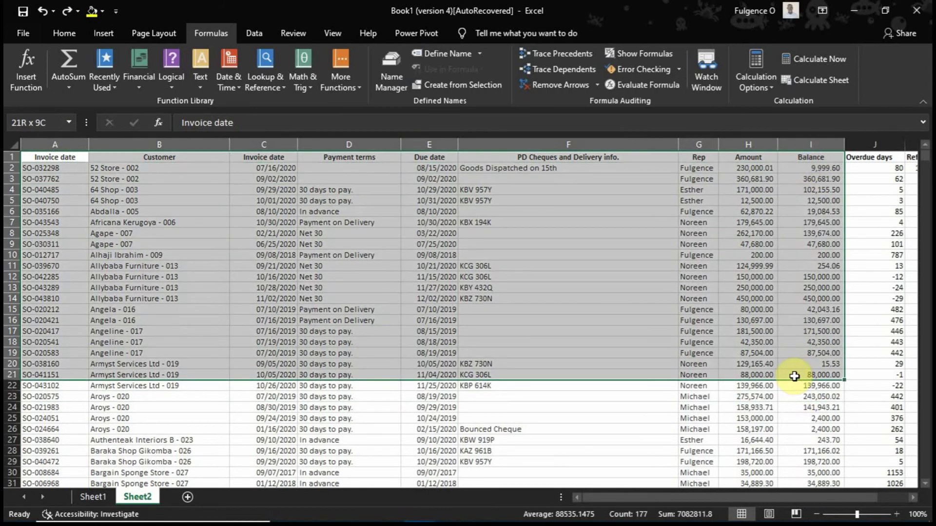
{"action": "left_click_drag", "start_coordinate": [794, 376], "coordinate": [825, 263]}
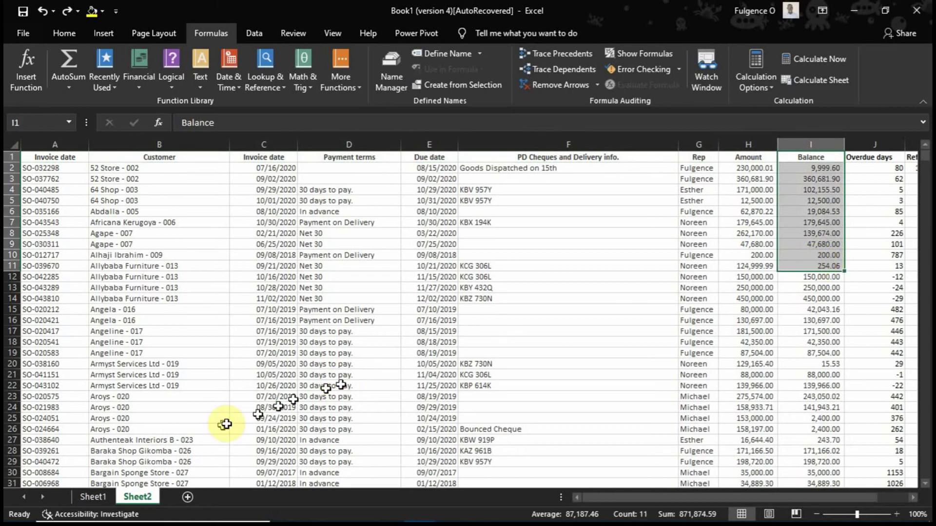
Step: Add a new worksheet to Book1 and check the Analysis_6th.Nov.20 sheet of the Ageing Receivables workbook for example data
{"action": "left_click", "coordinate": [190, 497]}
{"action": "key", "text": "alt+Tab"}
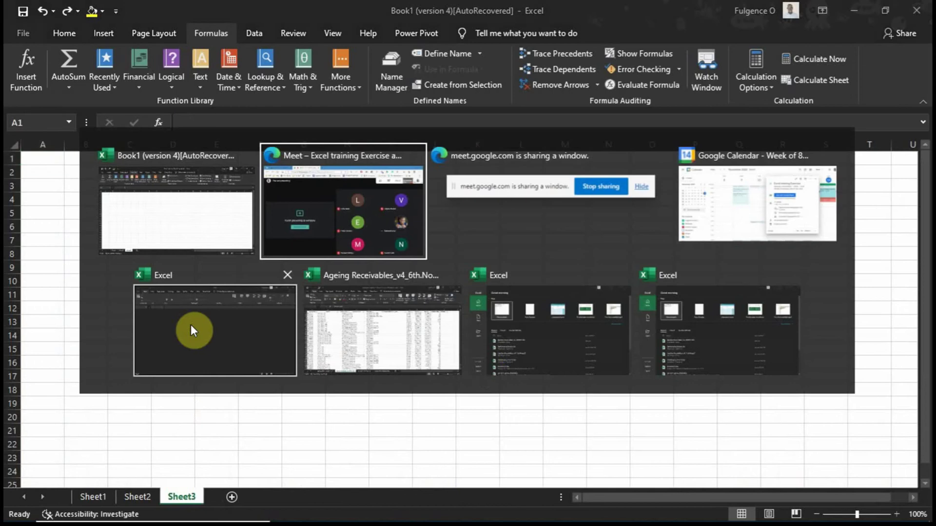
{"action": "left_click", "coordinate": [376, 312]}
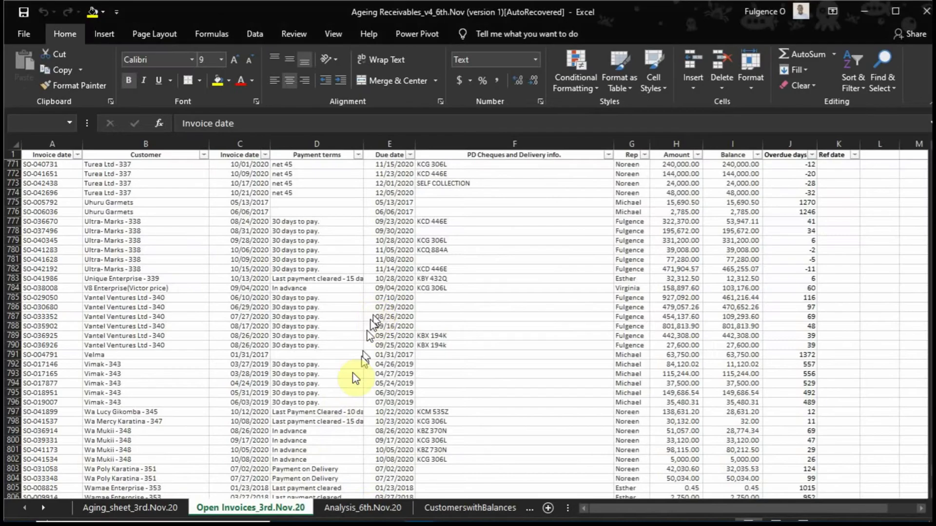
{"action": "key", "text": "ctrl+a"}
{"action": "left_click", "coordinate": [349, 507]}
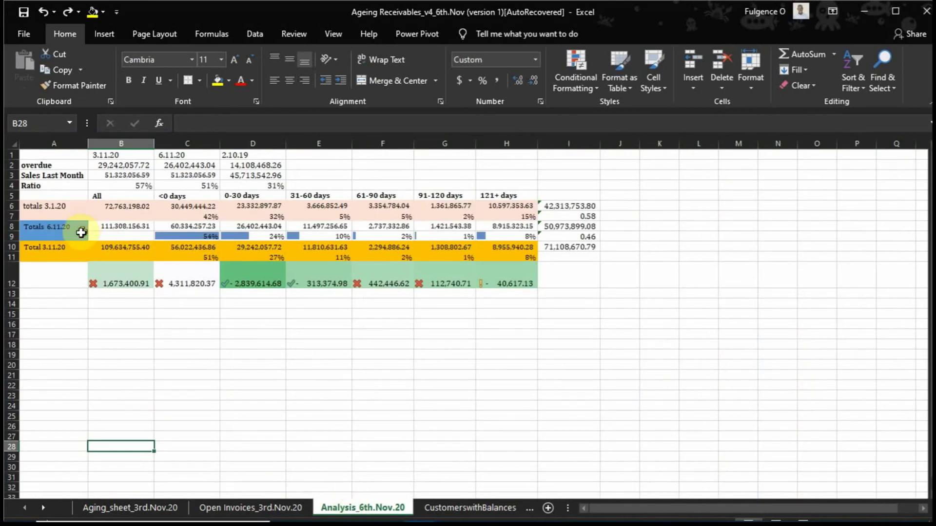
{"action": "key", "text": "alt+Tab"}
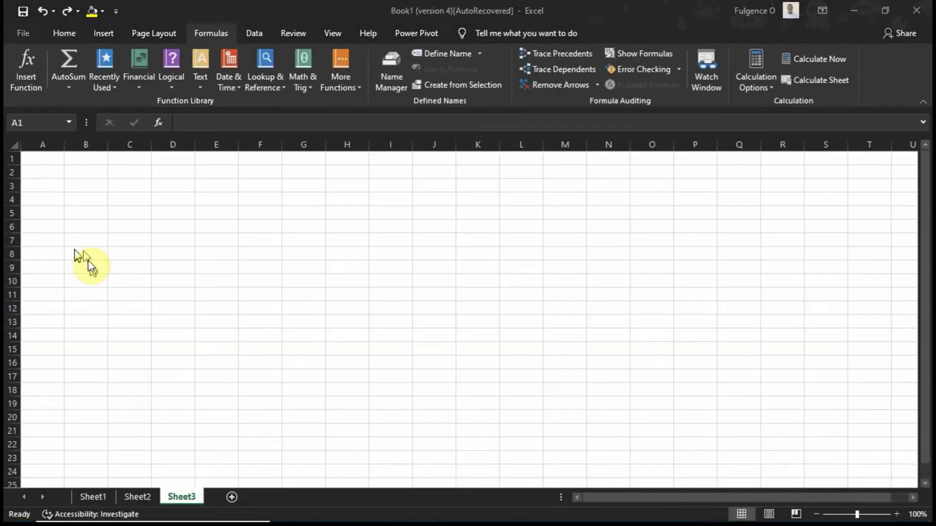
Step: Examine the invoice numbers in column A of Sheet2 and the record across row 24 for invoice SO-021983
{"action": "left_click", "coordinate": [146, 500]}
{"action": "left_click_drag", "start_coordinate": [117, 179], "coordinate": [117, 190]}
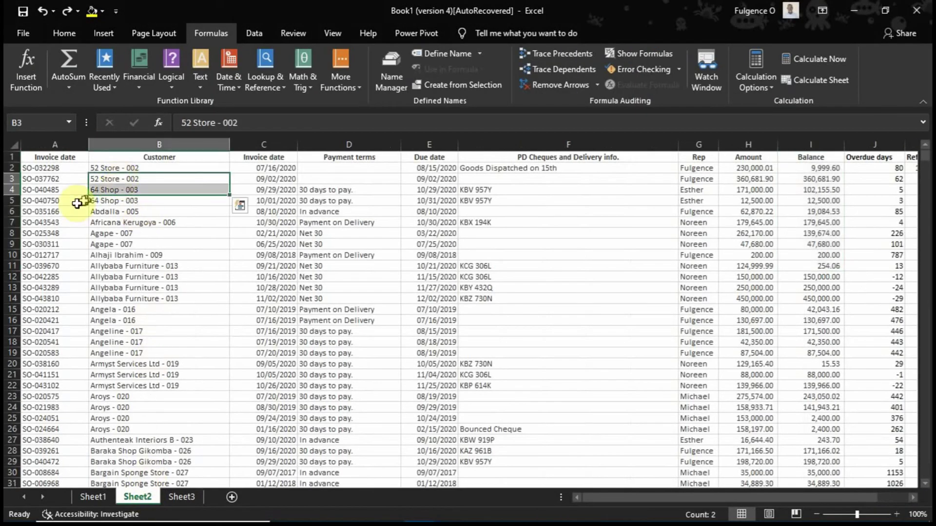
{"action": "left_click", "coordinate": [54, 156]}
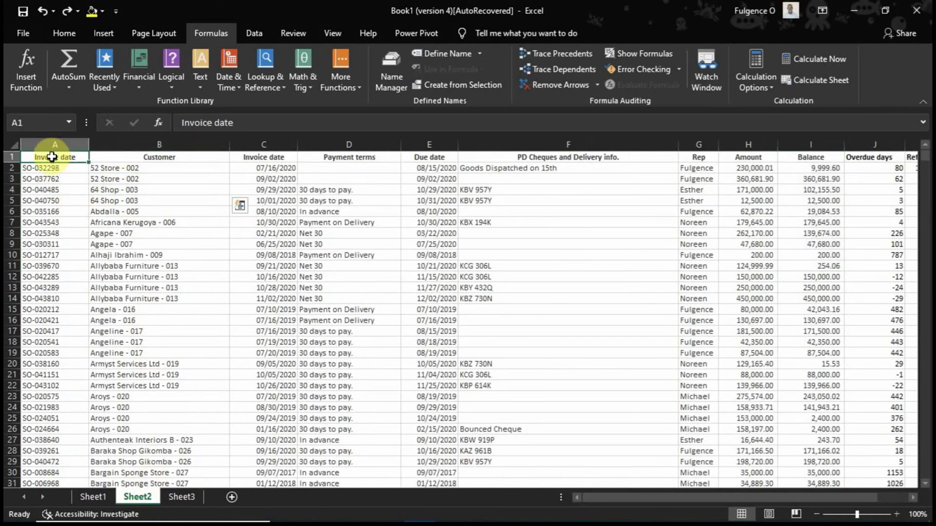
{"action": "left_click_drag", "start_coordinate": [52, 156], "coordinate": [54, 375]}
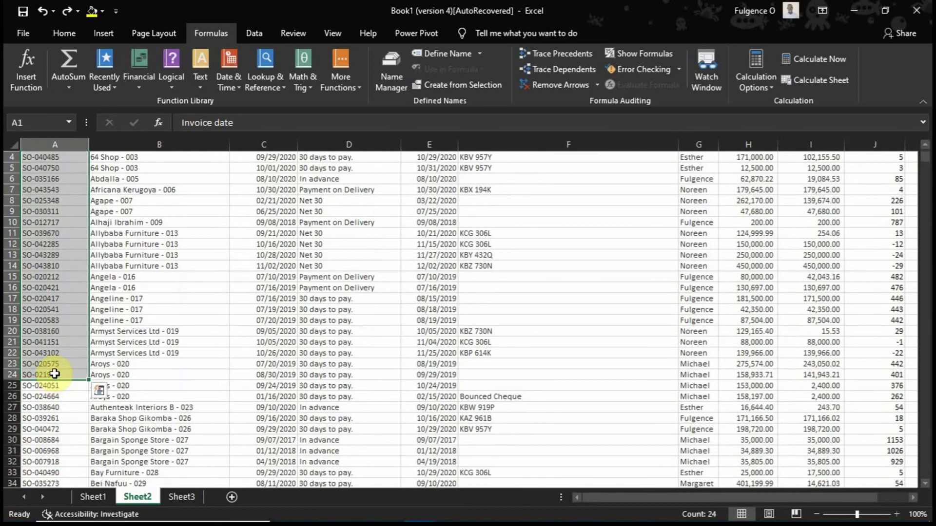
{"action": "left_click", "coordinate": [54, 374]}
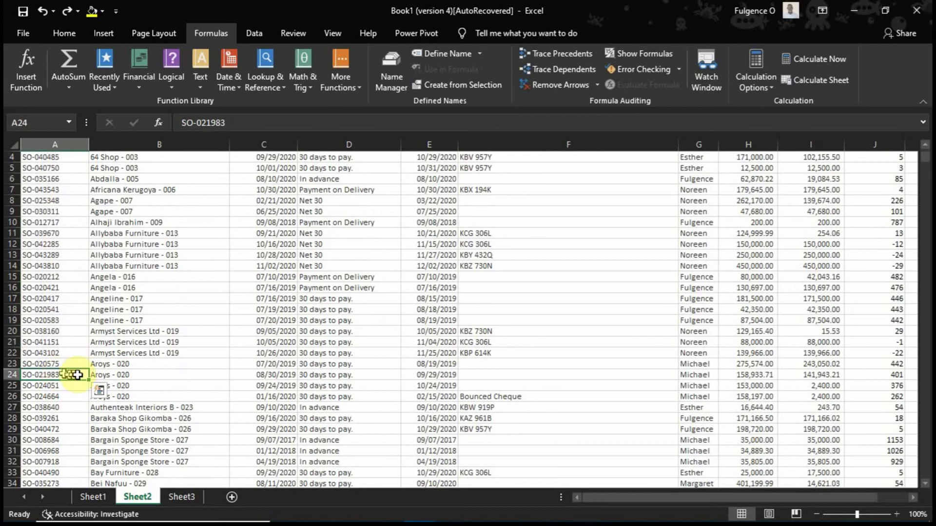
{"action": "left_click_drag", "start_coordinate": [88, 375], "coordinate": [891, 372]}
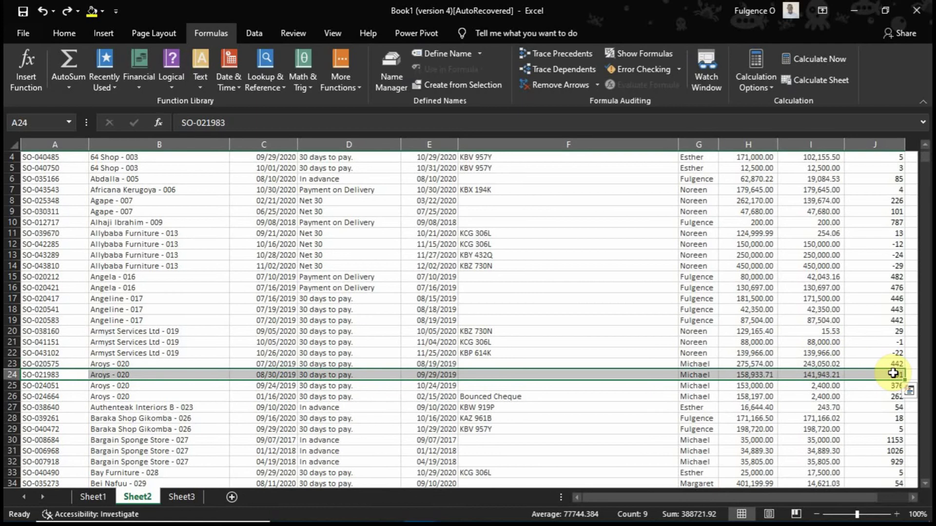
{"action": "scroll", "coordinate": [122, 195], "scroll_direction": "up", "scroll_amount": 1}
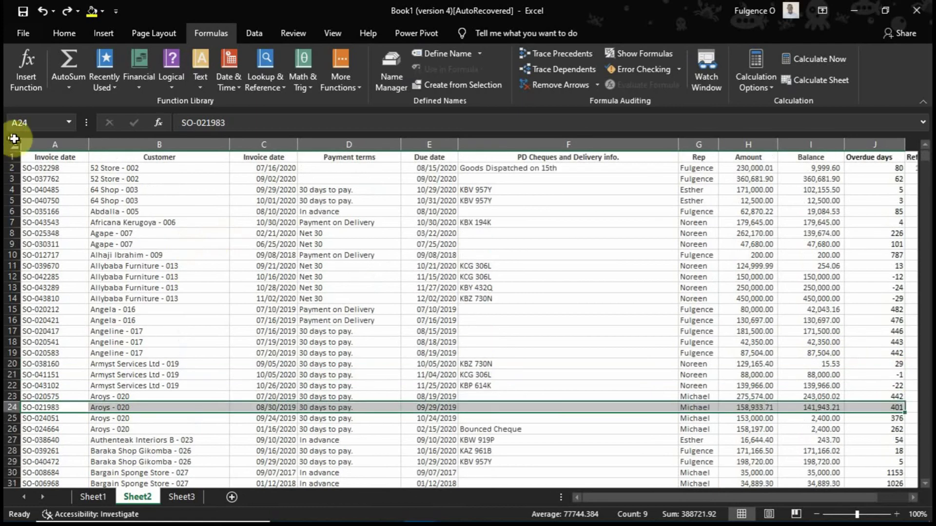
Step: Review the extent of Sheet2's receivables table from cell A1 and the position of its Balance column
{"action": "left_click_drag", "start_coordinate": [31, 154], "coordinate": [740, 400]}
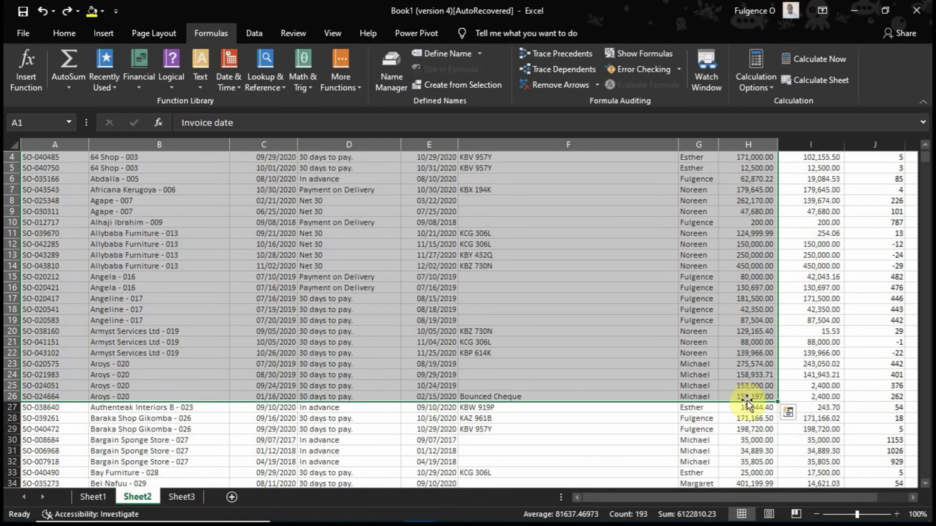
{"action": "scroll", "coordinate": [747, 402], "scroll_direction": "up", "scroll_amount": 1}
{"action": "left_click", "coordinate": [119, 266]}
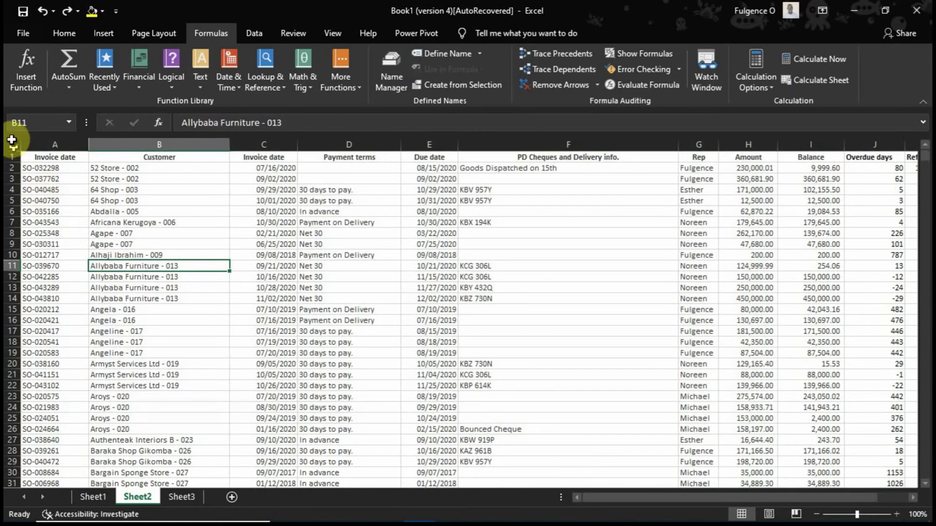
{"action": "left_click_drag", "start_coordinate": [44, 156], "coordinate": [599, 306]}
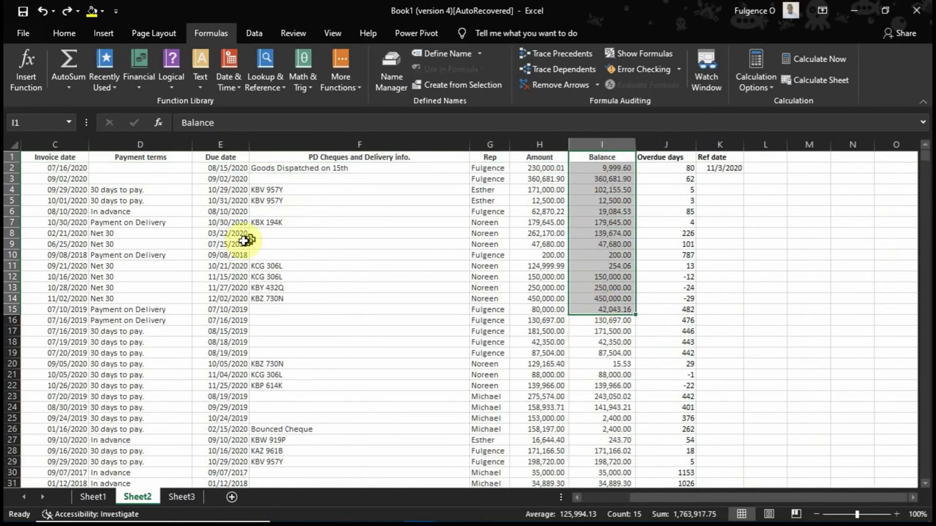
{"action": "scroll", "coordinate": [244, 242], "scroll_direction": "left", "scroll_amount": 2}
{"action": "left_click_drag", "start_coordinate": [245, 241], "coordinate": [191, 239]}
{"action": "left_click", "coordinate": [102, 201]}
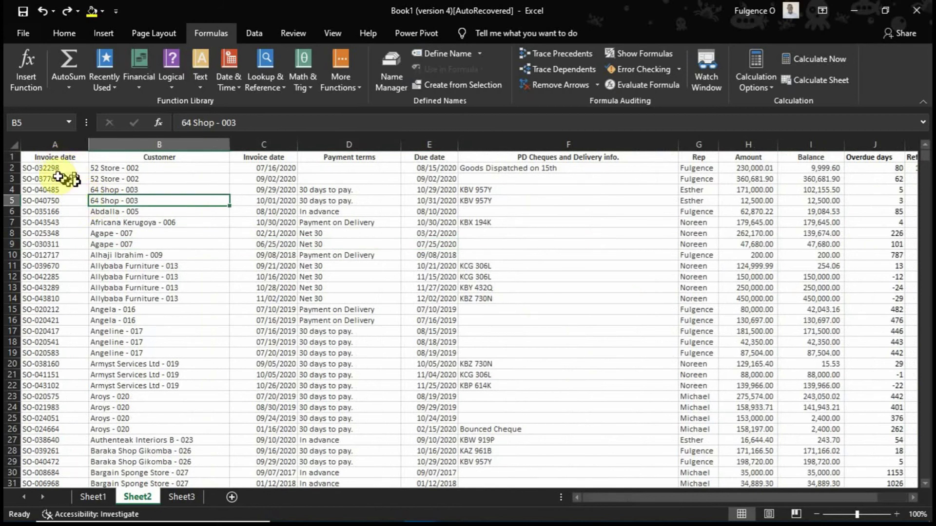
Step: Trace the first invoice's record on Sheet2 from its number in A2 across to the Amount column
{"action": "left_click", "coordinate": [49, 144]}
{"action": "left_click", "coordinate": [44, 156]}
{"action": "left_click", "coordinate": [50, 167]}
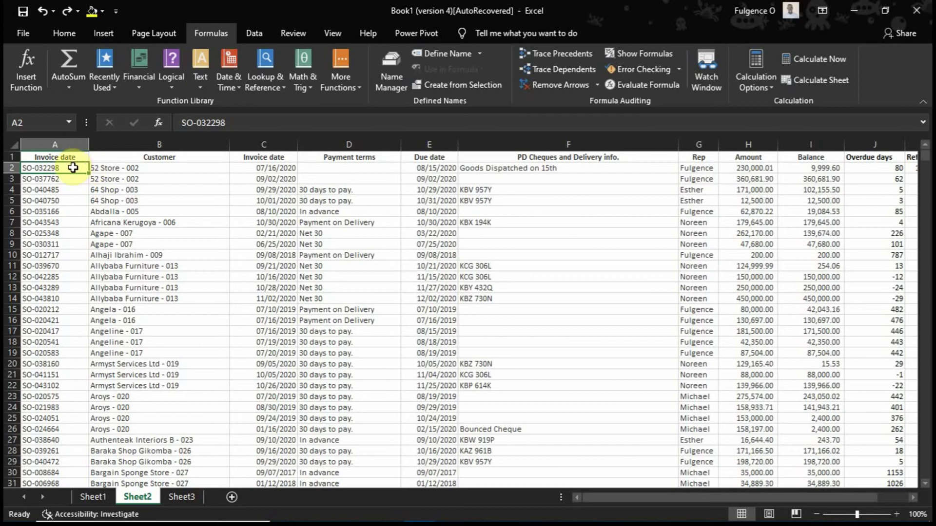
{"action": "left_click_drag", "start_coordinate": [73, 167], "coordinate": [738, 168]}
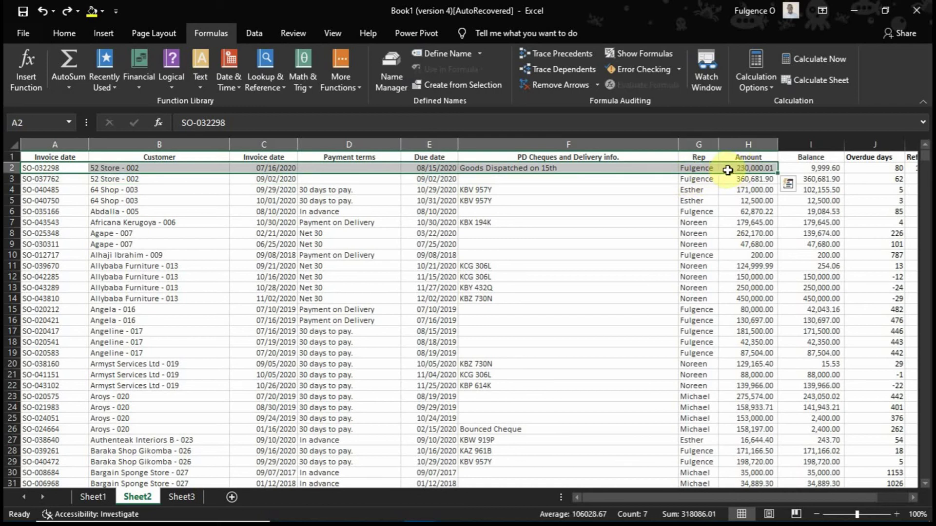
{"action": "left_click", "coordinate": [124, 178]}
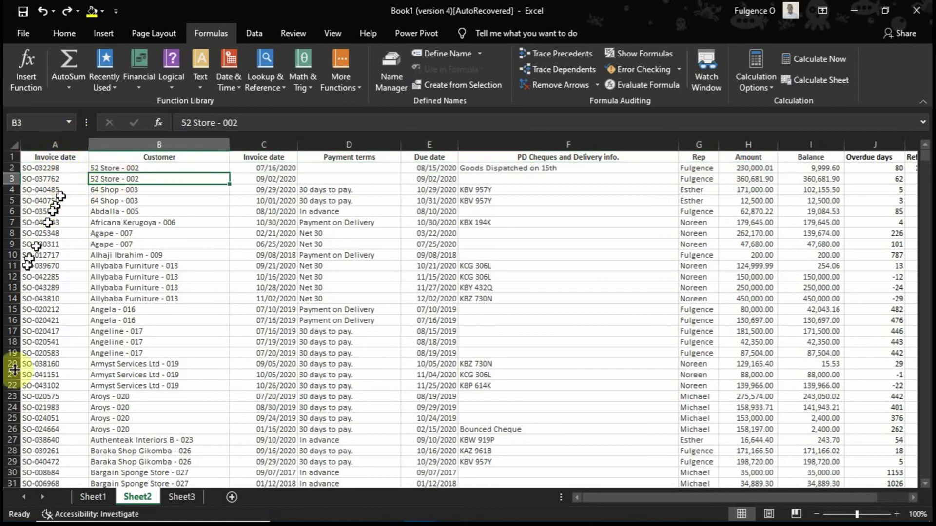
Step: Follow Sheet2's header row from A1 across to the Rep heading, and down the values in the Rep column
{"action": "left_click", "coordinate": [53, 156]}
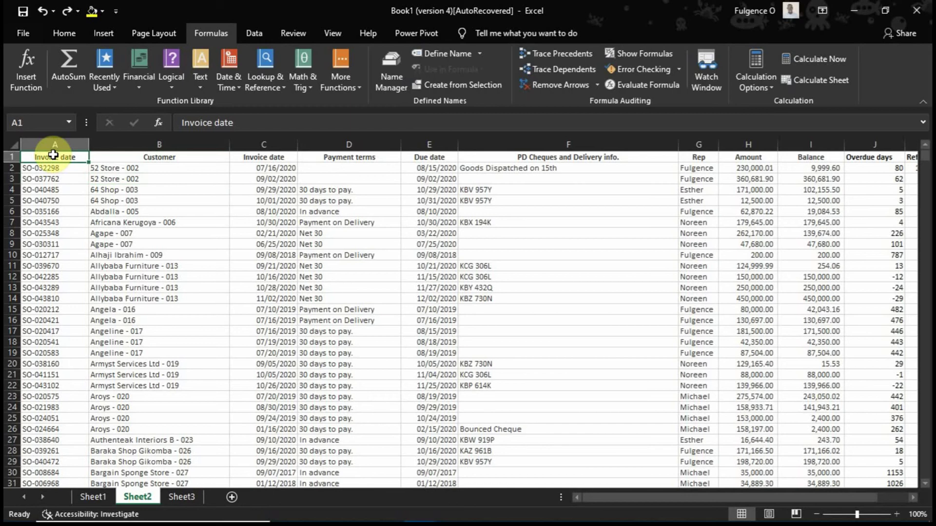
{"action": "left_click_drag", "start_coordinate": [52, 154], "coordinate": [704, 157]}
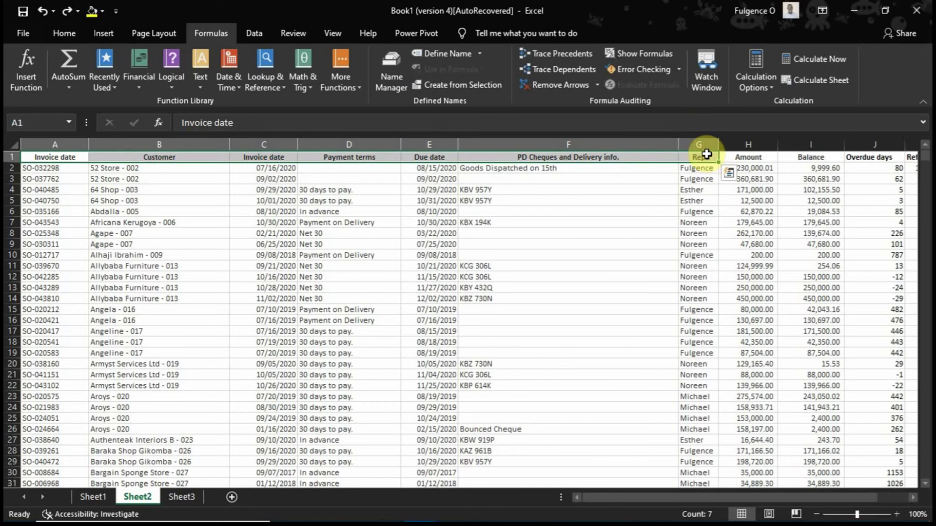
{"action": "left_click_drag", "start_coordinate": [706, 154], "coordinate": [685, 291]}
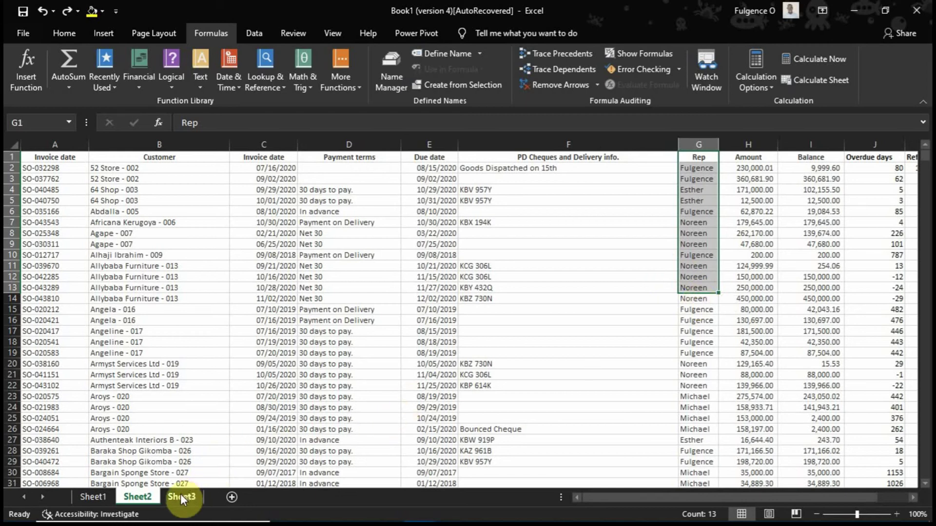
Step: Copy the ageing totals table in A5:H11 from the Analysis_6th.Nov.20 sheet of the Ageing Receivables workbook
{"action": "mouse_move", "coordinate": [321, 521]}
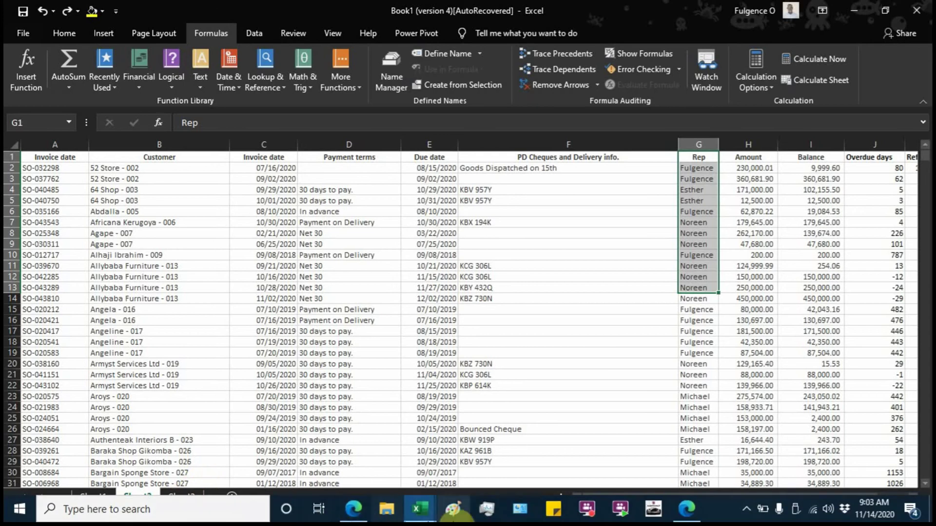
{"action": "left_click", "coordinate": [417, 511]}
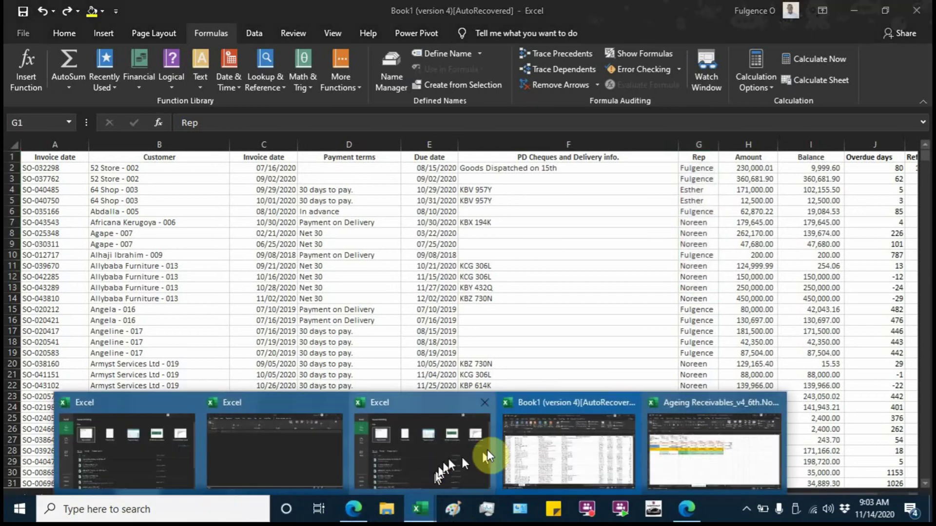
{"action": "left_click", "coordinate": [671, 472]}
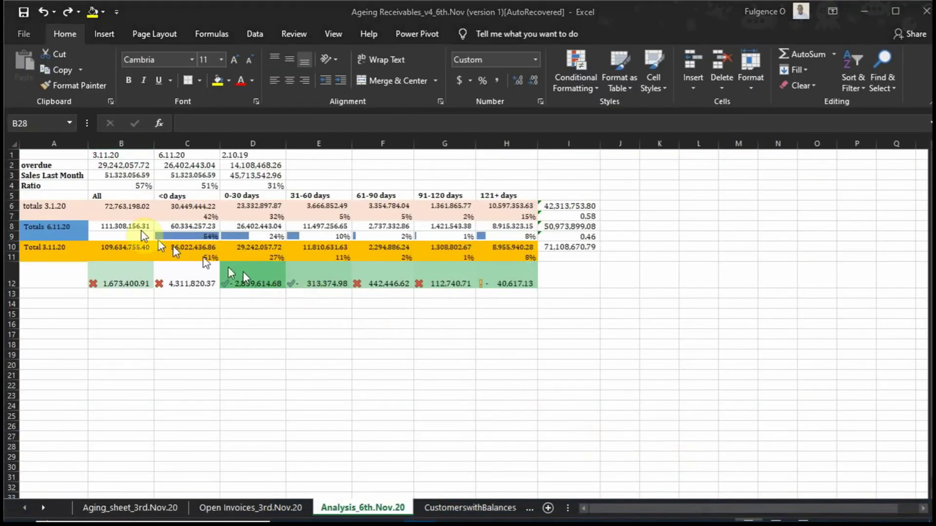
{"action": "left_click", "coordinate": [71, 204]}
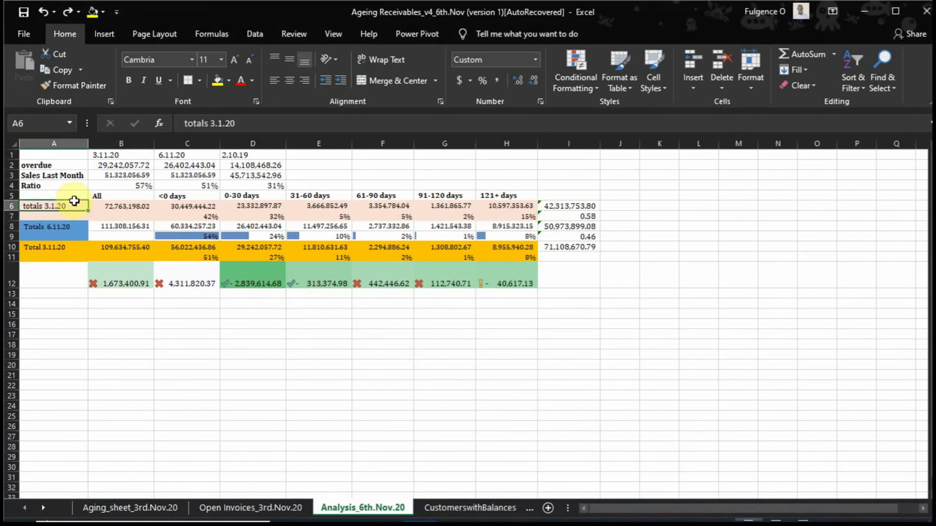
{"action": "key", "text": "super+e"}
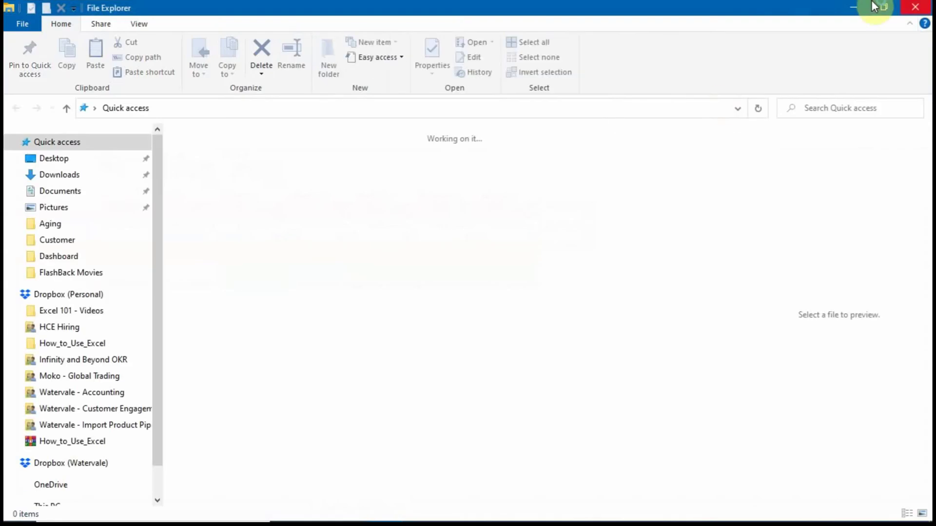
{"action": "left_click", "coordinate": [853, 8]}
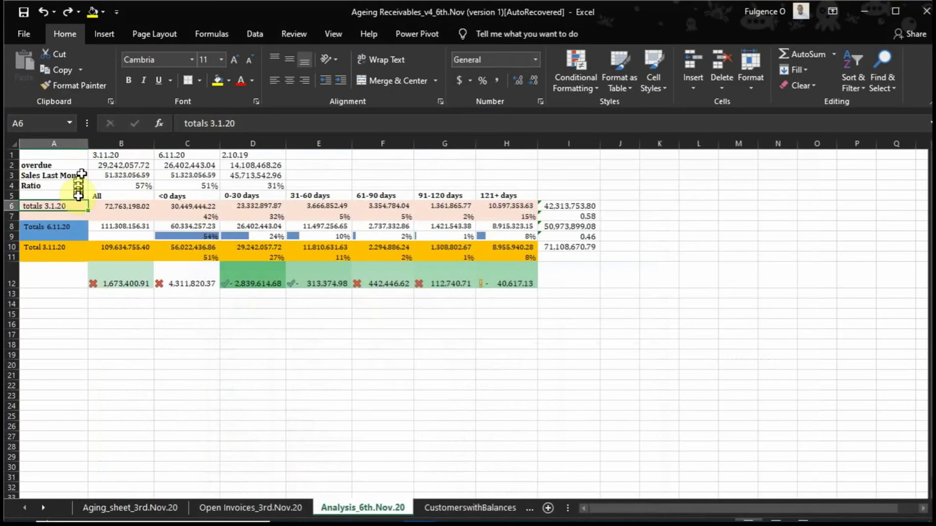
{"action": "left_click_drag", "start_coordinate": [73, 196], "coordinate": [505, 256]}
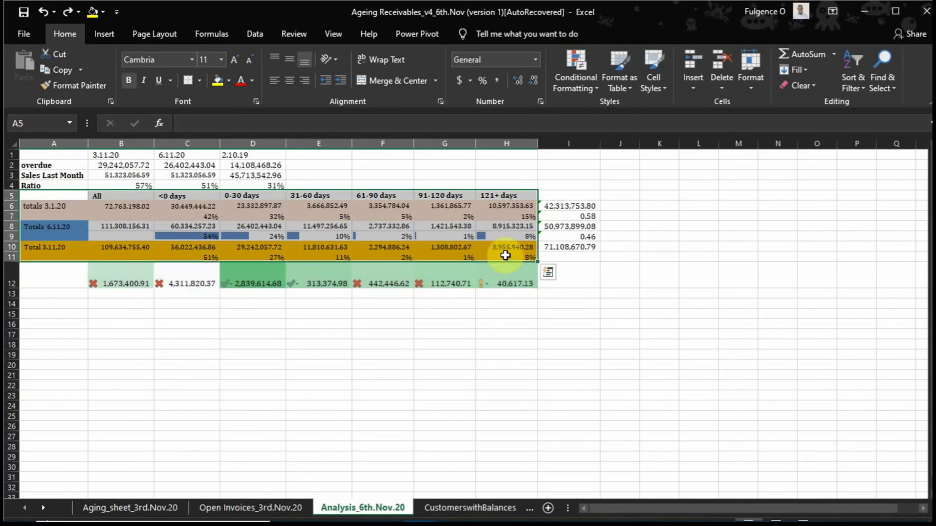
{"action": "key", "text": "ctrl+c"}
Step: Switch back to Book1 and paste the copied ageing table into Sheet3 at cell A1
{"action": "key", "text": "super+e"}
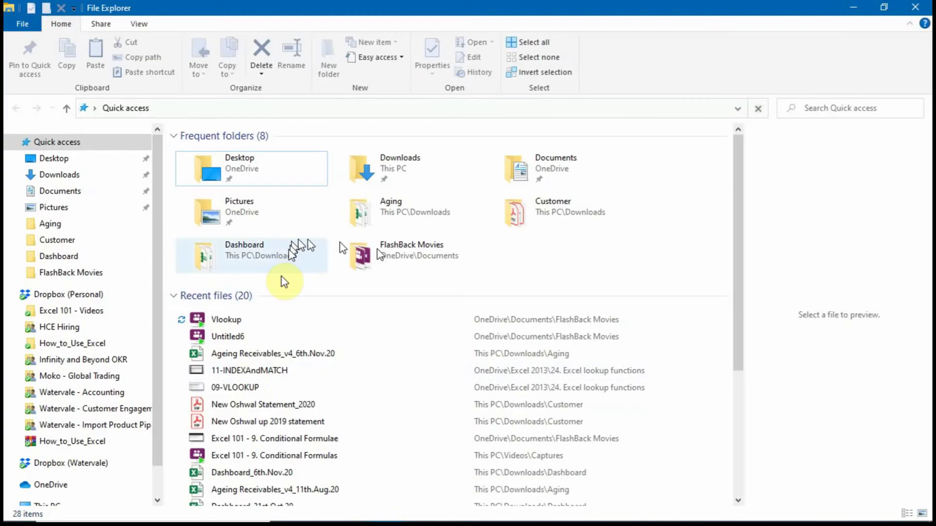
{"action": "key", "text": "alt+Tab"}
{"action": "key", "text": "Tab"}
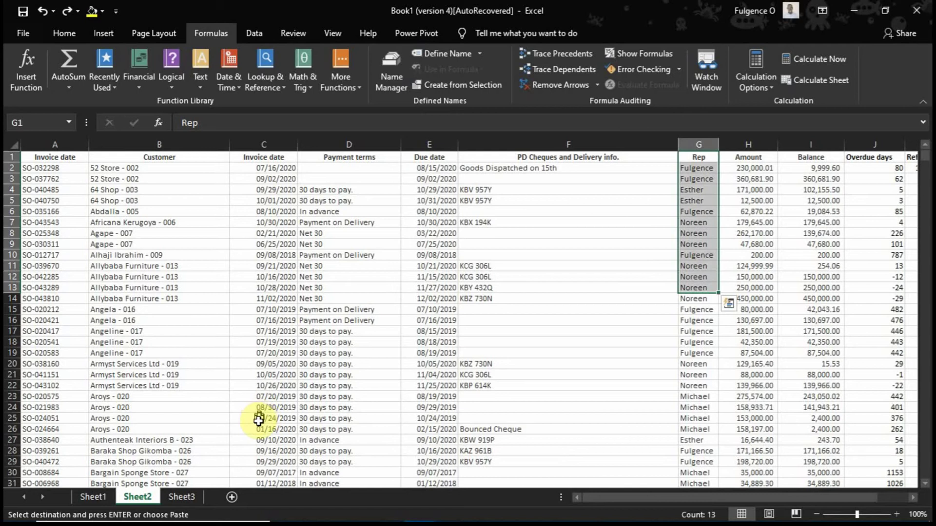
{"action": "left_click", "coordinate": [182, 497]}
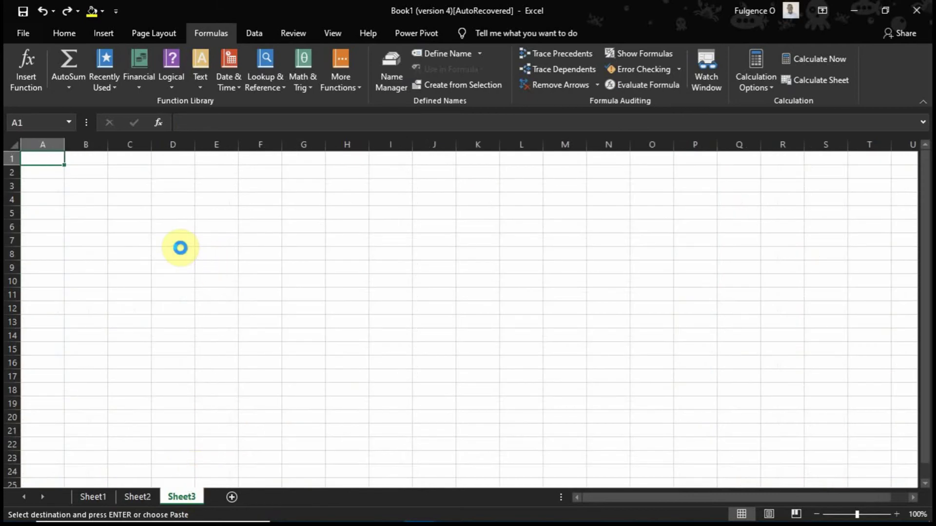
{"action": "key", "text": "ctrl+v"}
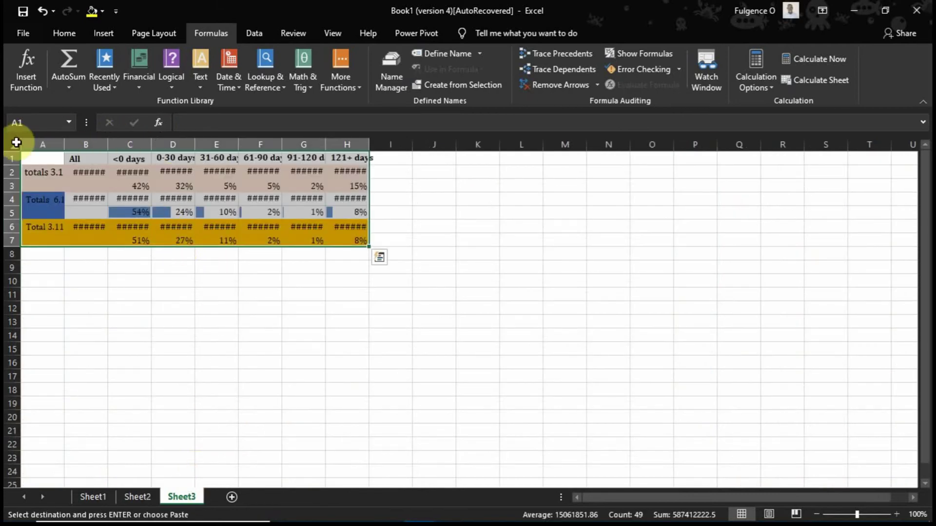
Step: Autofit all column widths on Sheet3 to the pasted ageing table
{"action": "left_click", "coordinate": [16, 142]}
{"action": "double_click", "coordinate": [65, 146]}
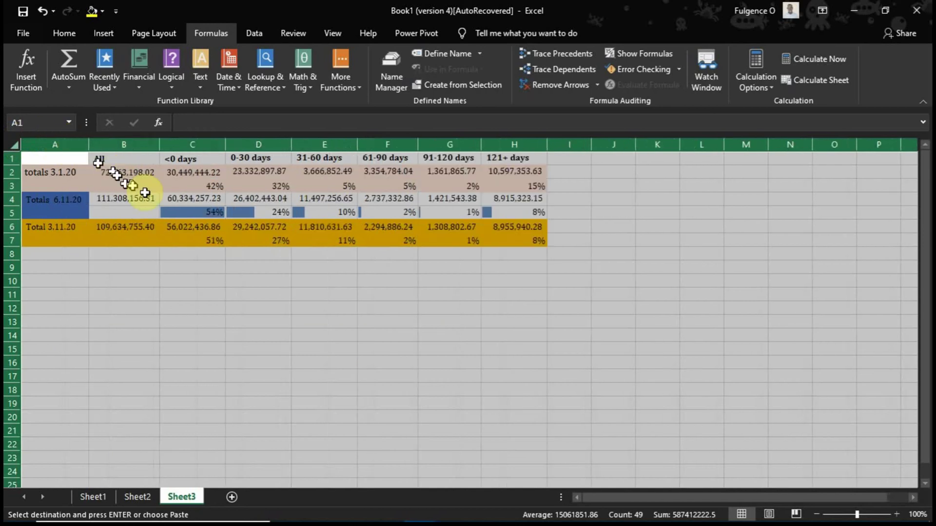
{"action": "left_click", "coordinate": [343, 277]}
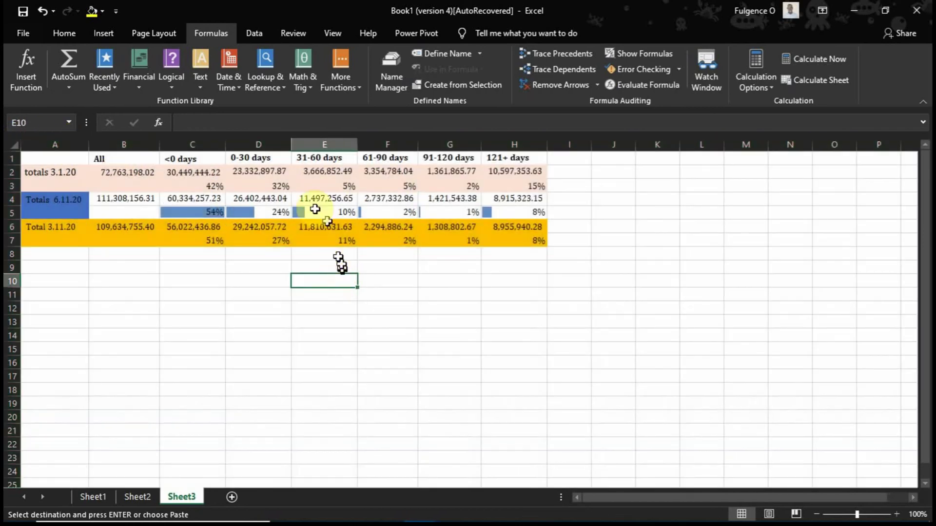
Step: Remove the fill colour from all cells on Sheet3
{"action": "left_click", "coordinate": [11, 144]}
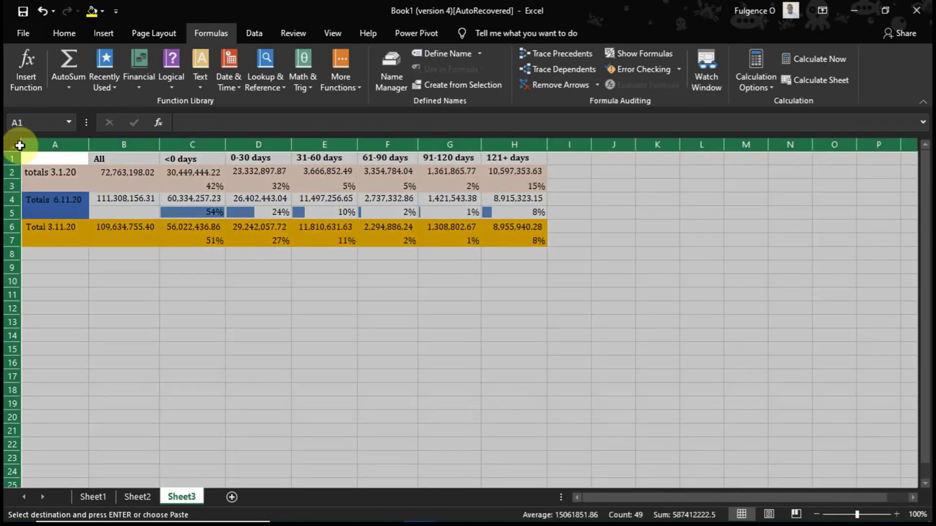
{"action": "left_click", "coordinate": [78, 28]}
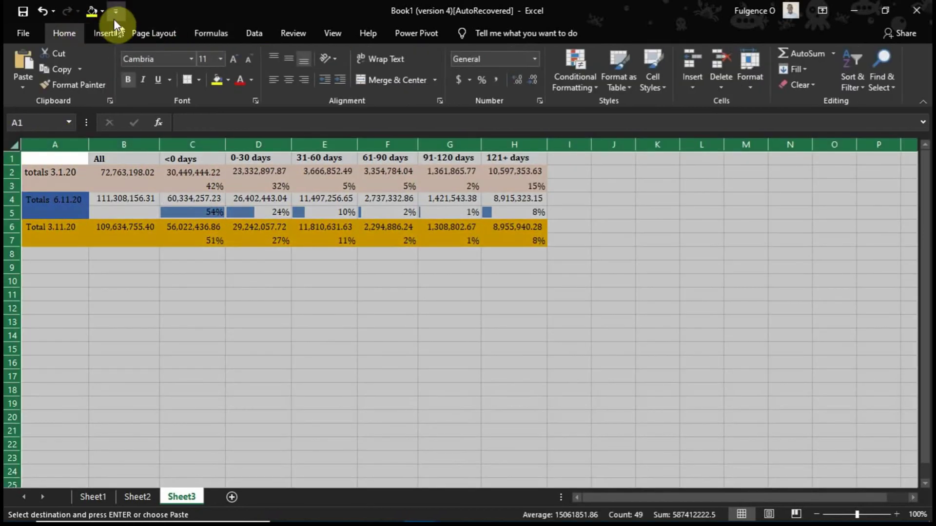
{"action": "left_click", "coordinate": [228, 80]}
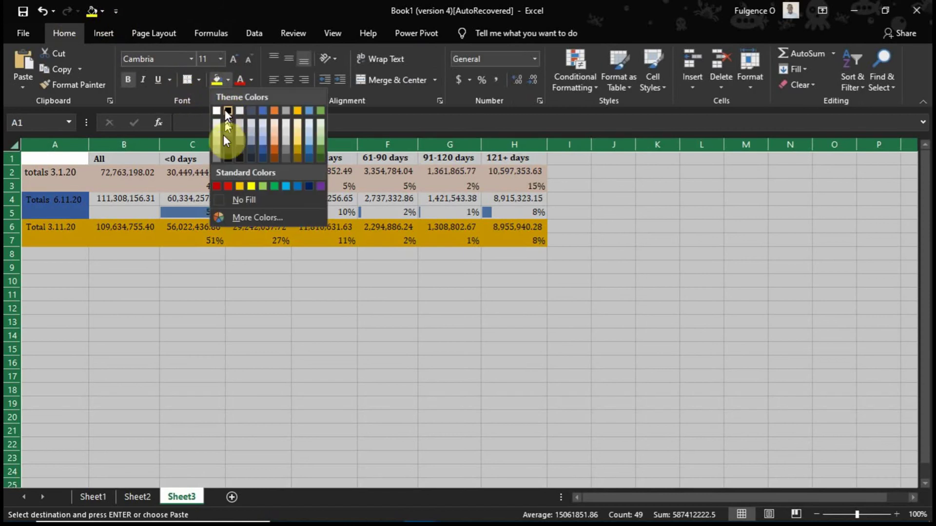
{"action": "left_click", "coordinate": [238, 201]}
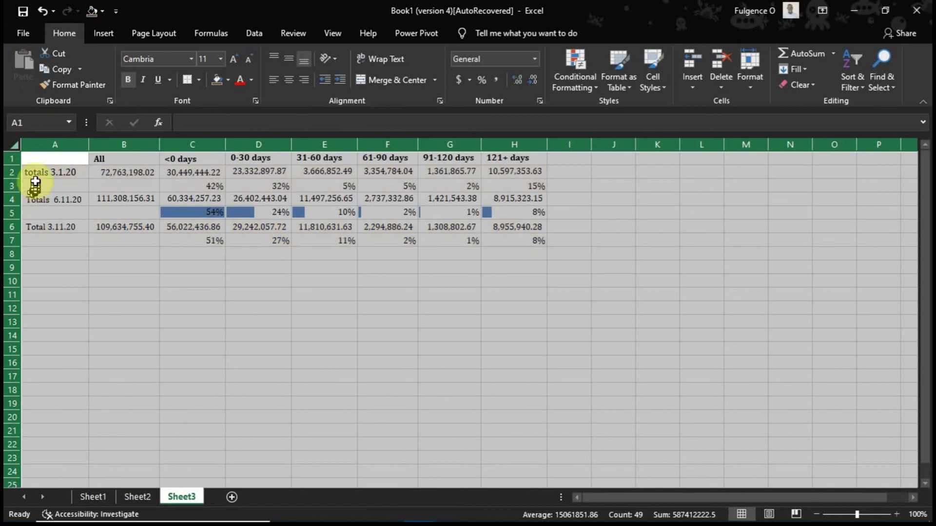
Step: Enter the heading Date in cell A1 of the ageing table
{"action": "left_click", "coordinate": [38, 161]}
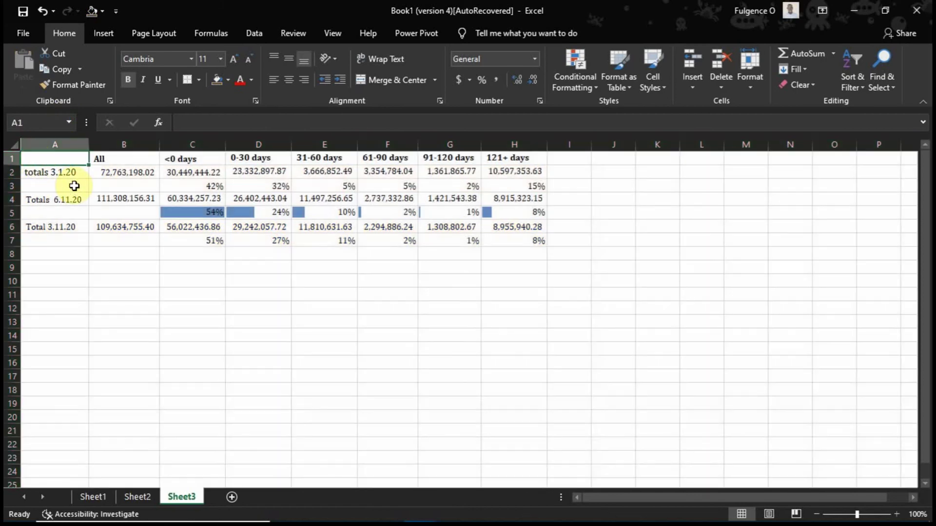
{"action": "type", "text": "Dt"}
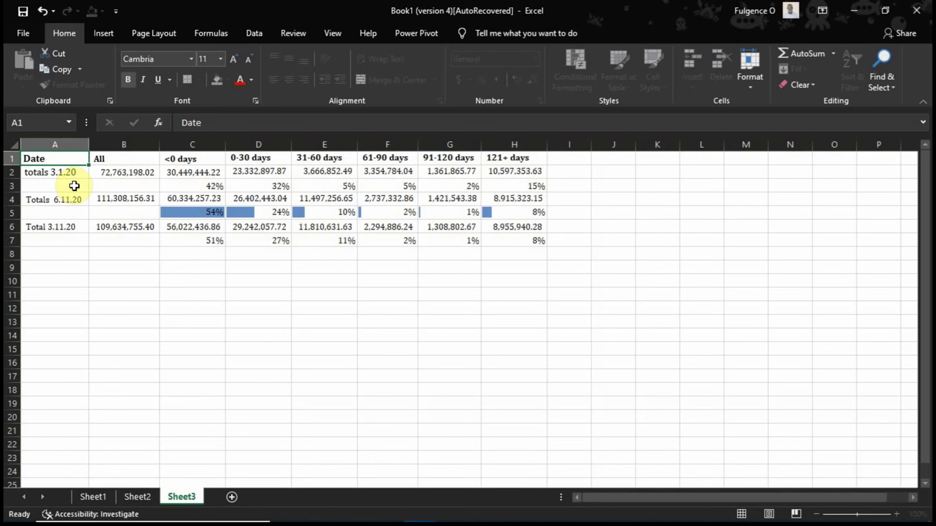
{"action": "key", "text": "Tab"}
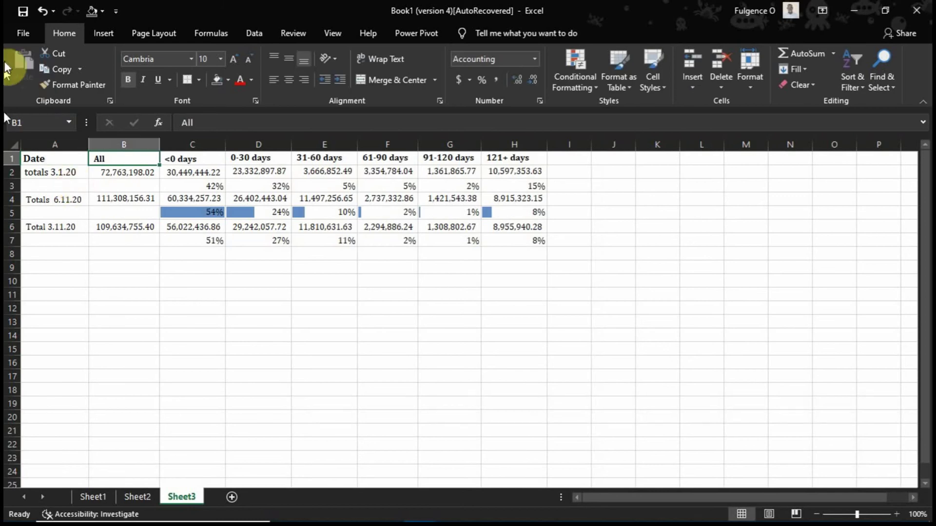
Step: Delete the three percentage rows beneath the totals rows of the ageing table on Sheet3
{"action": "left_click", "coordinate": [12, 188]}
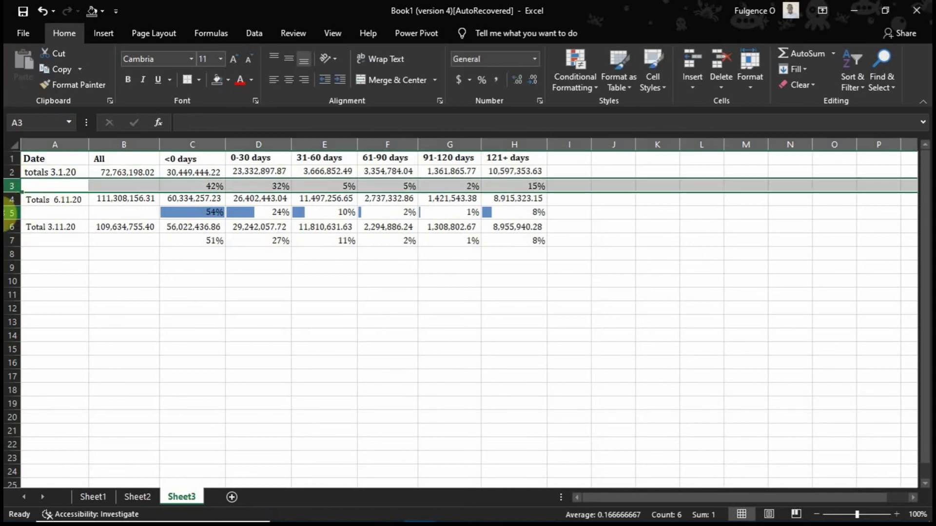
{"action": "left_click", "coordinate": [9, 213], "text": "ctrl"}
{"action": "right_click", "coordinate": [9, 212]}
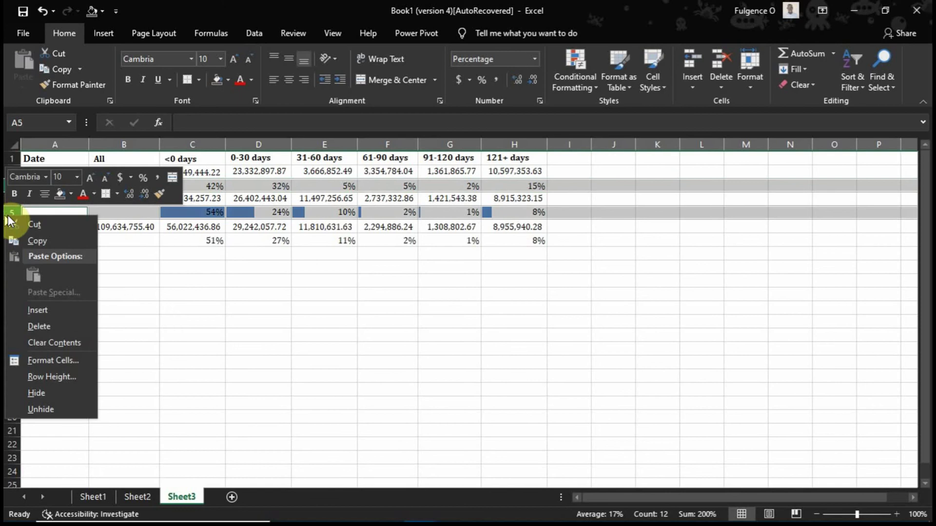
{"action": "left_click", "coordinate": [59, 320]}
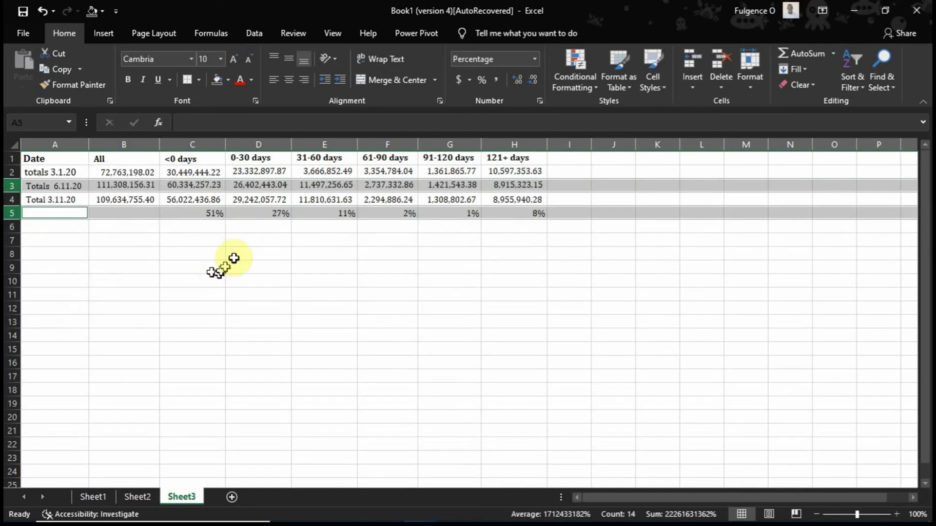
{"action": "left_click", "coordinate": [314, 201]}
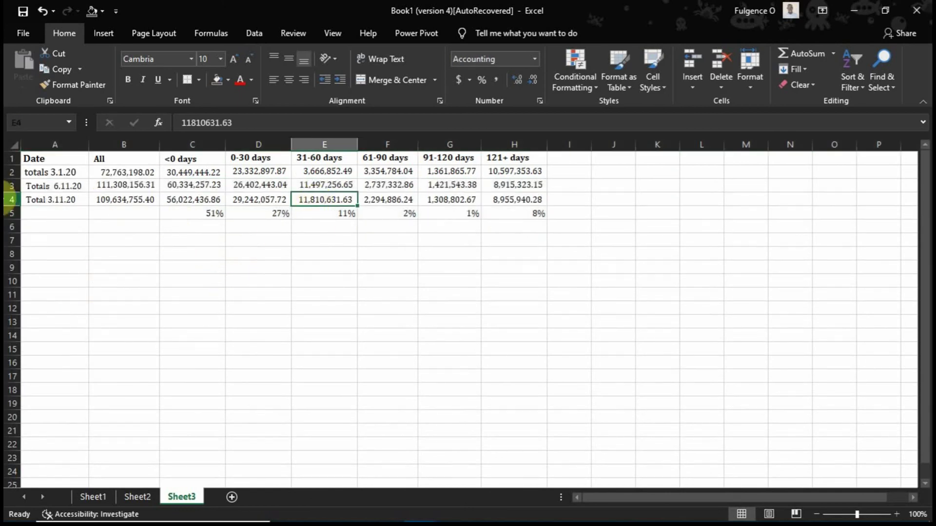
{"action": "left_click", "coordinate": [9, 213]}
{"action": "right_click", "coordinate": [8, 213]}
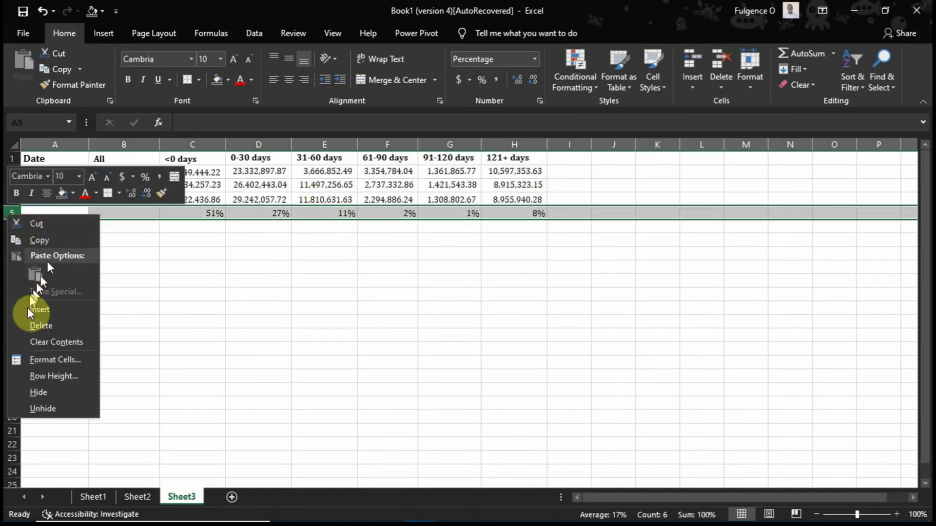
{"action": "left_click", "coordinate": [30, 328]}
{"action": "left_click", "coordinate": [448, 362]}
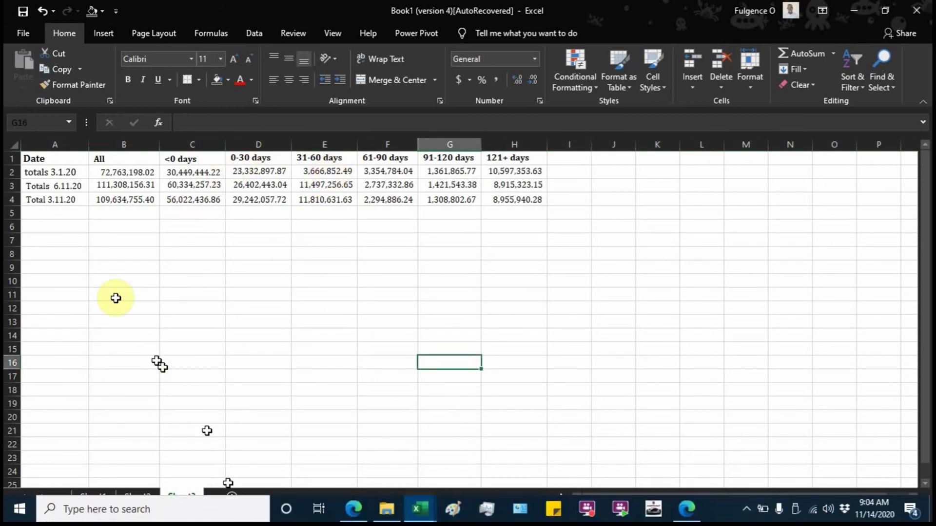
Step: Copy the 91-120 days header from Sheet3 into cell H1 of Sheet1 and widen column H to fit it
{"action": "left_click_drag", "start_coordinate": [70, 159], "coordinate": [74, 202]}
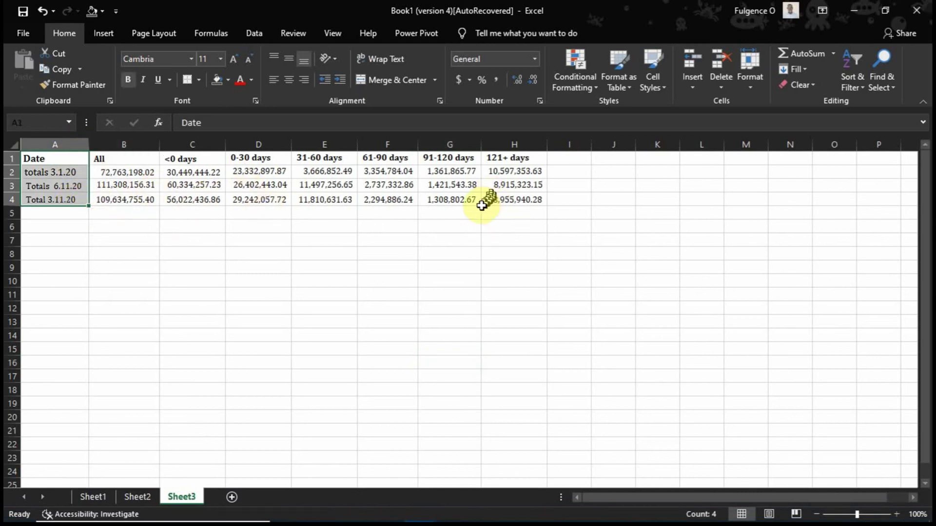
{"action": "left_click_drag", "start_coordinate": [55, 158], "coordinate": [453, 159]}
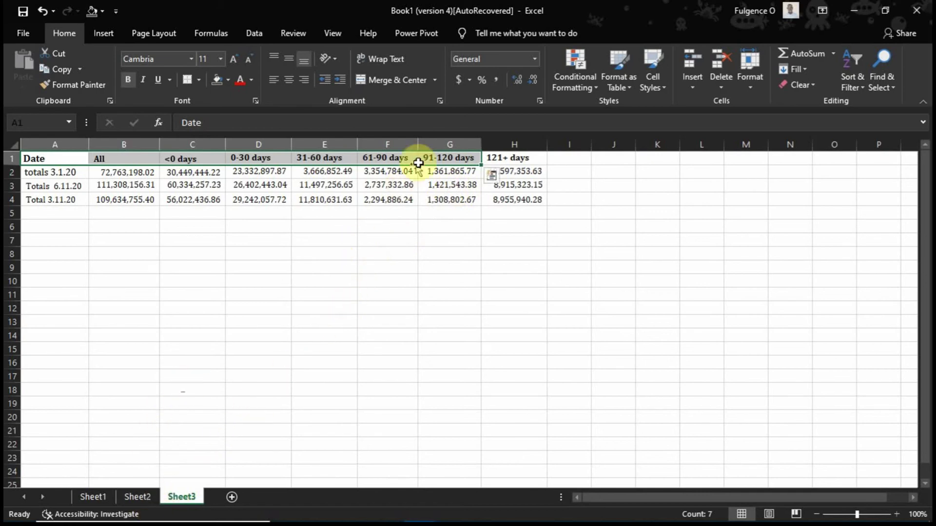
{"action": "left_click", "coordinate": [436, 156]}
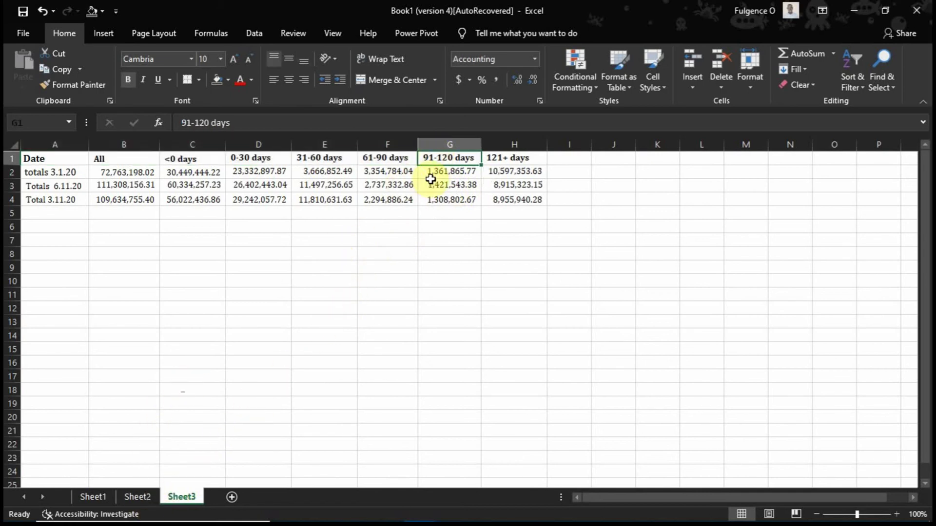
{"action": "key", "text": "ctrl+c"}
{"action": "left_click", "coordinate": [136, 496]}
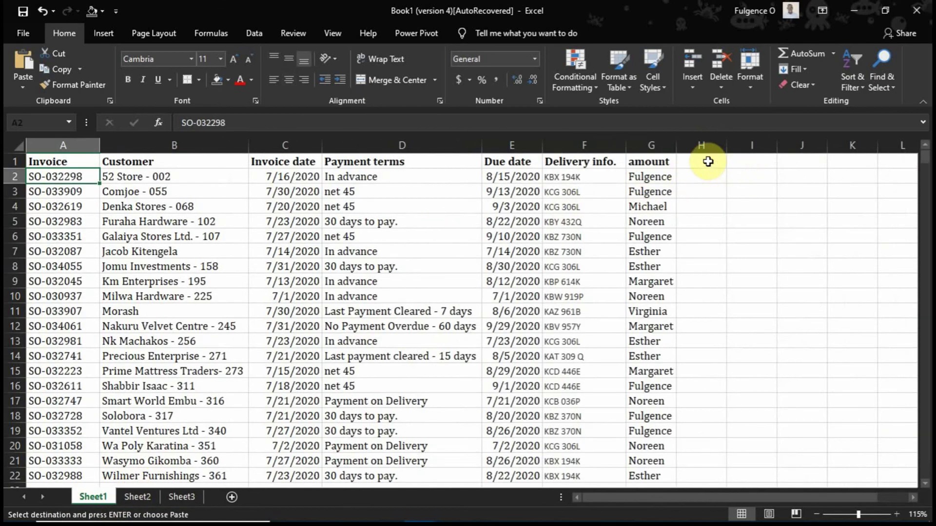
{"action": "left_click", "coordinate": [708, 162]}
{"action": "key", "text": "ctrl+v"}
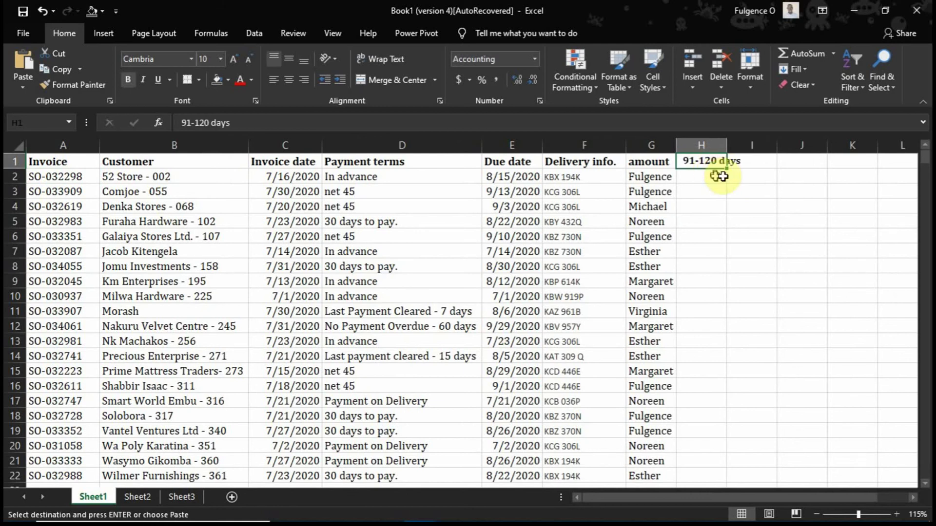
{"action": "left_click_drag", "start_coordinate": [726, 146], "coordinate": [749, 146]}
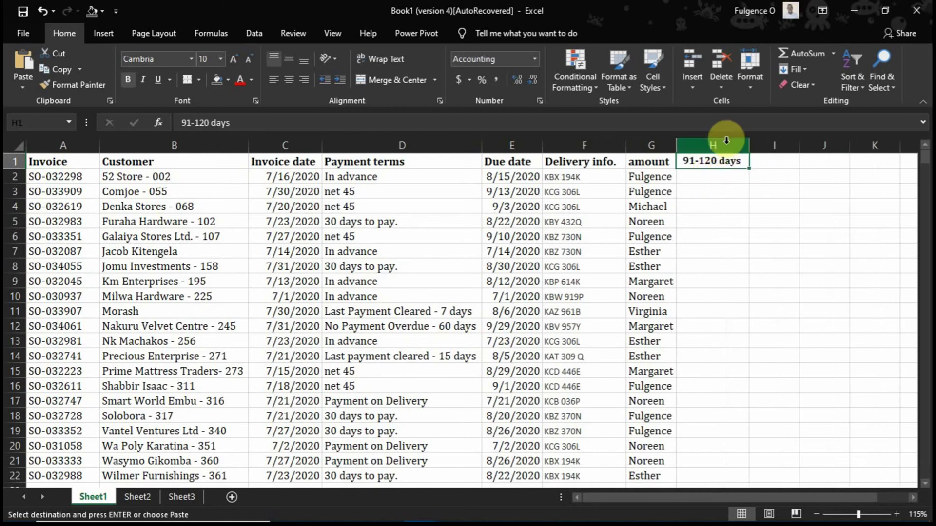
{"action": "left_click", "coordinate": [737, 174]}
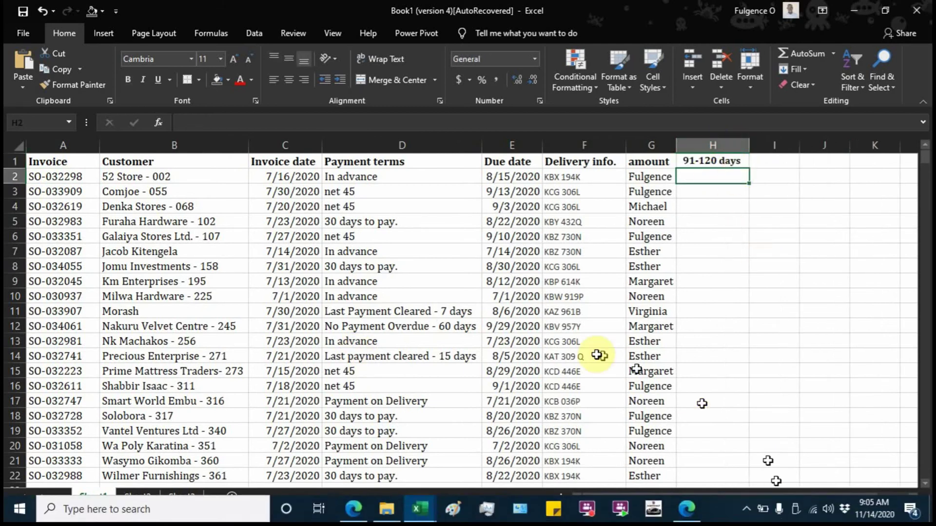
Step: Move the 91-120 days column on Sheet1 from column H to column K
{"action": "left_click", "coordinate": [714, 162]}
{"action": "key", "text": "ctrl+c"}
{"action": "left_click", "coordinate": [712, 146]}
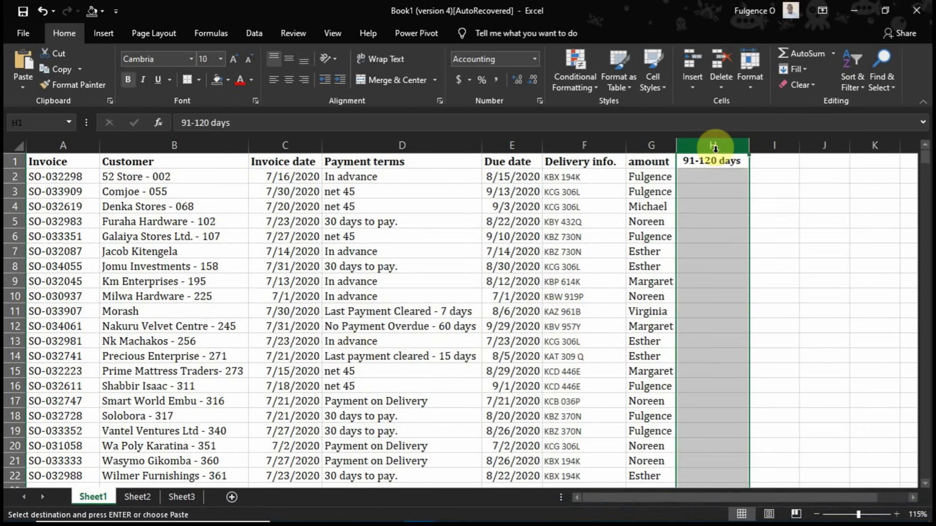
{"action": "key", "text": "ctrl+c"}
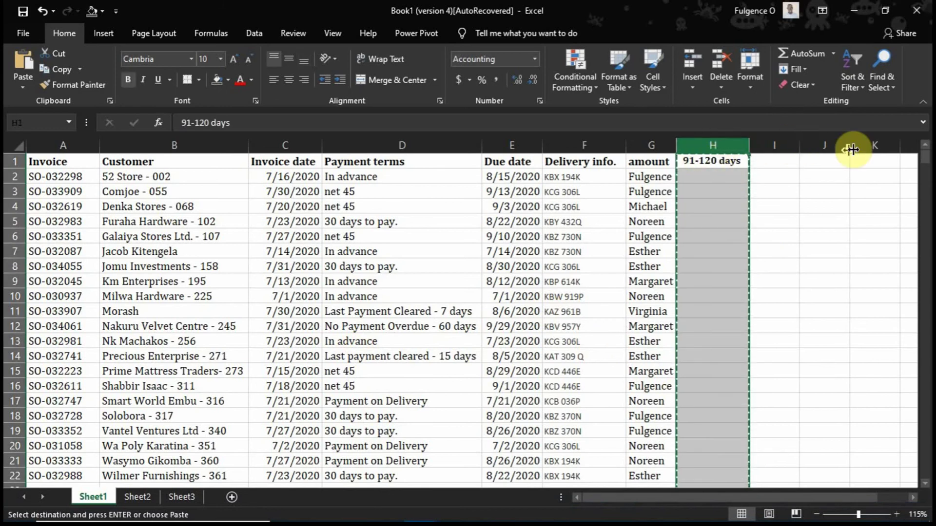
{"action": "left_click", "coordinate": [866, 141]}
{"action": "key", "text": "ctrl+v"}
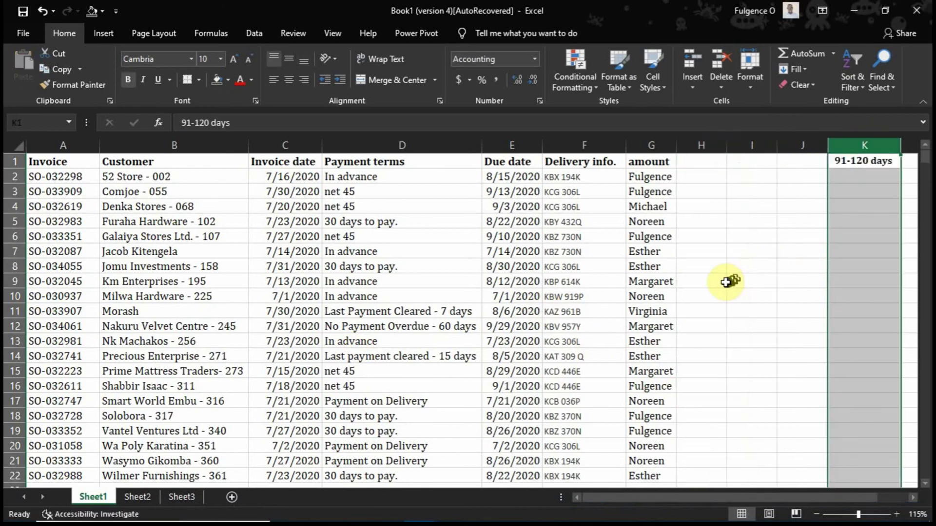
{"action": "scroll", "coordinate": [750, 445], "scroll_direction": "down", "scroll_amount": 4}
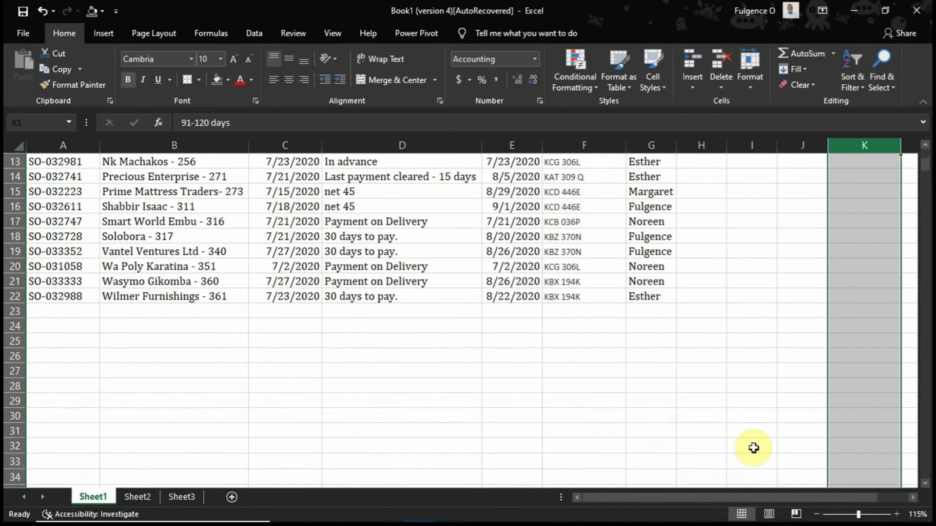
{"action": "scroll", "coordinate": [750, 443], "scroll_direction": "up", "scroll_amount": 4}
{"action": "left_click", "coordinate": [753, 389]}
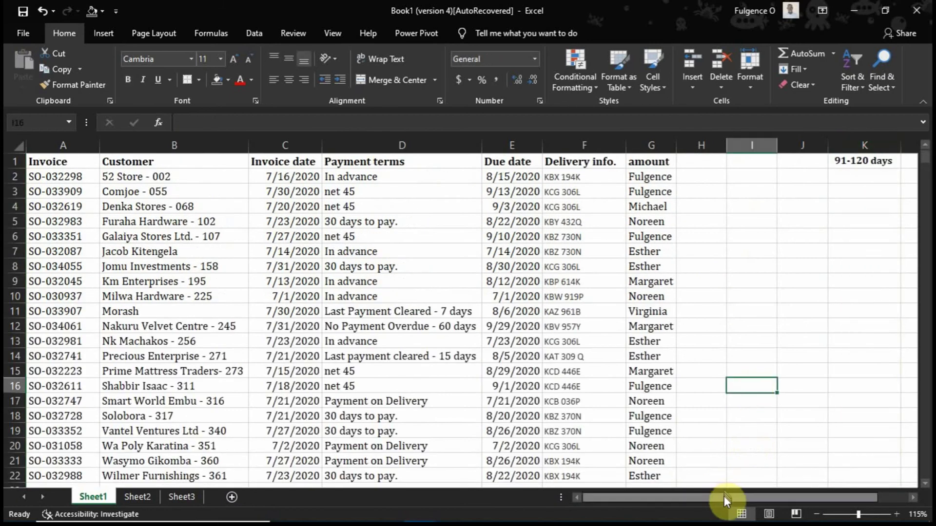
{"action": "left_click_drag", "start_coordinate": [724, 496], "coordinate": [910, 497]}
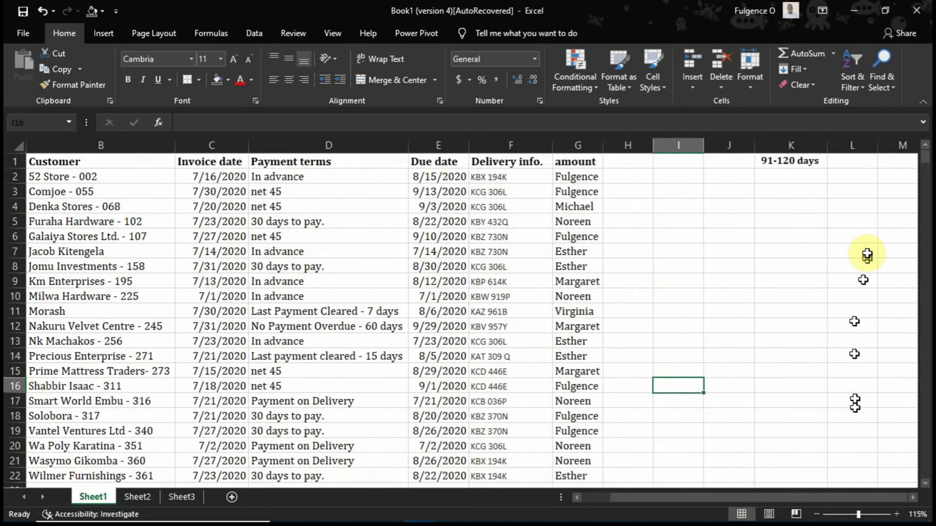
{"action": "left_click", "coordinate": [791, 238]}
{"action": "left_click", "coordinate": [794, 161]}
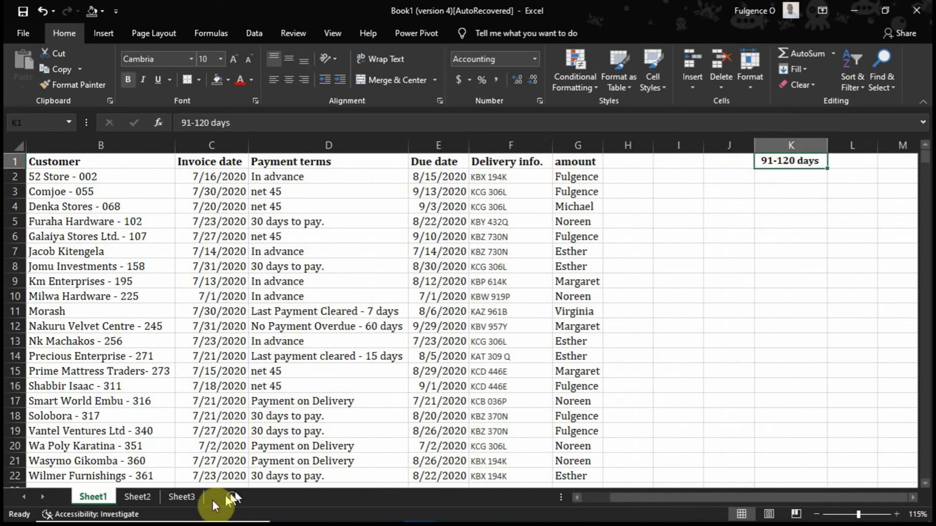
Step: Copy the headers 31-60 days, 61-90 days and 91-120 days from Sheet3 and paste them into Sheet1 starting at J1
{"action": "left_click", "coordinate": [181, 497]}
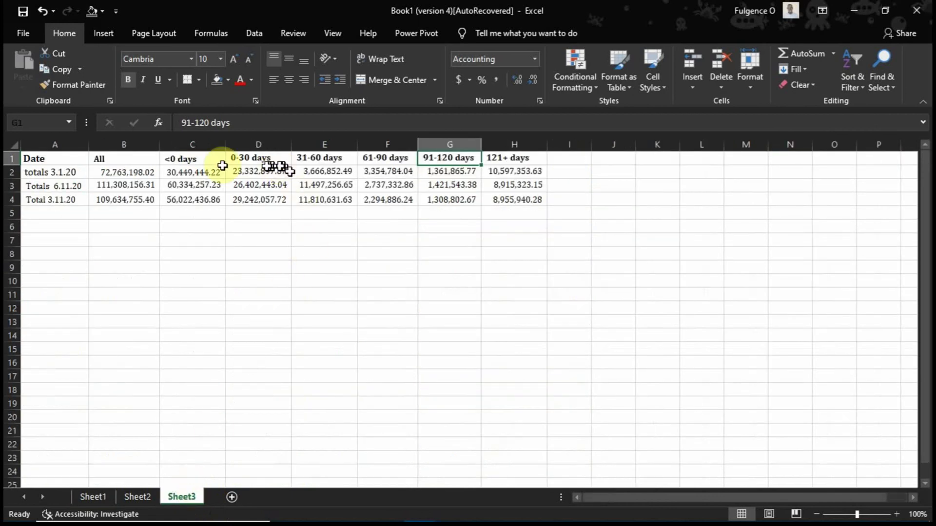
{"action": "left_click_drag", "start_coordinate": [247, 158], "coordinate": [444, 150]}
{"action": "left_click", "coordinate": [373, 159]}
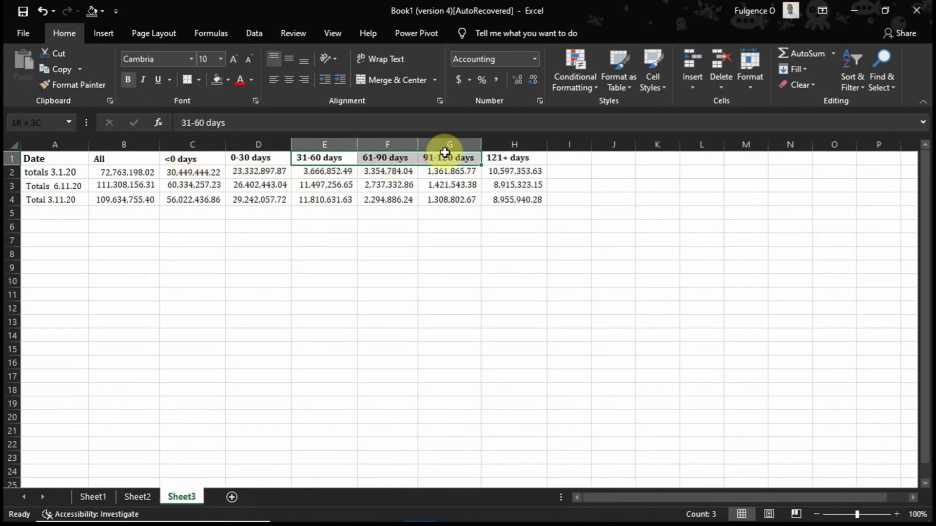
{"action": "key", "text": "ctrl+c"}
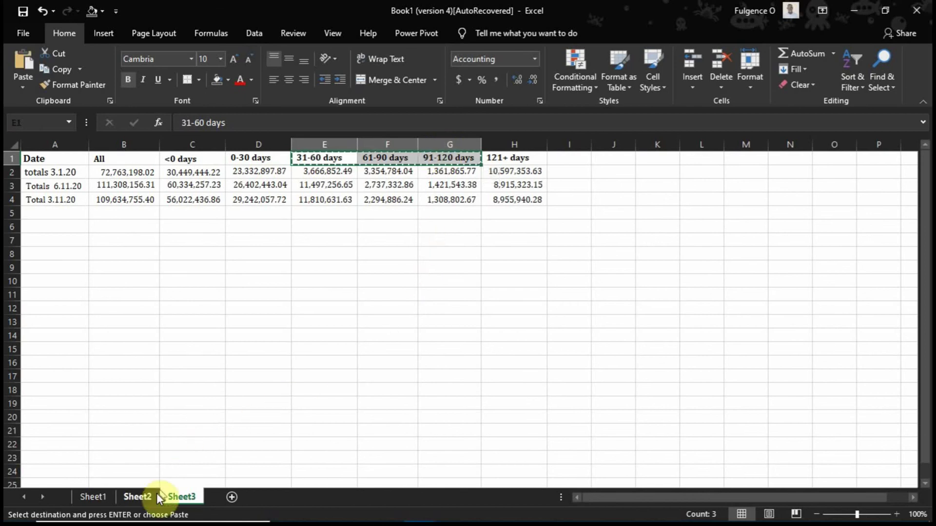
{"action": "left_click", "coordinate": [99, 497]}
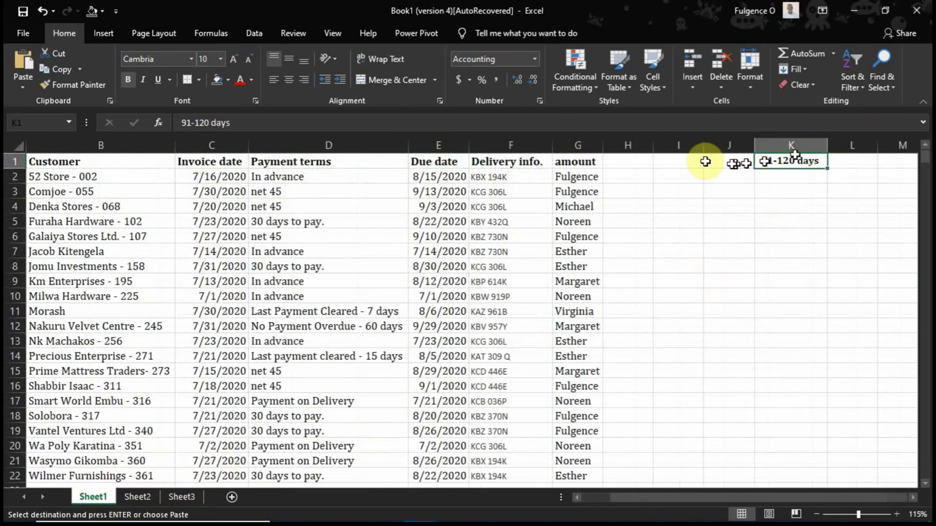
{"action": "left_click", "coordinate": [730, 163]}
{"action": "key", "text": "ctrl+v"}
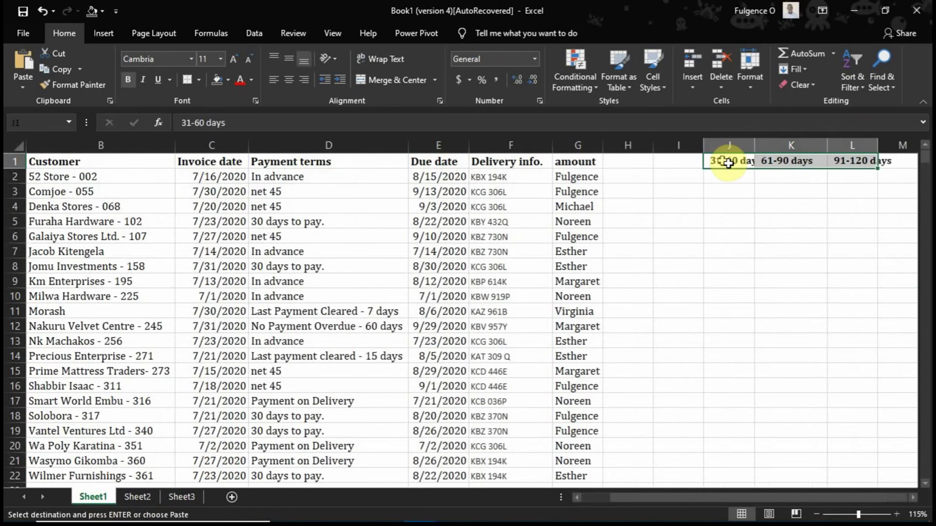
Step: Autofit columns J, K and L on Sheet1 to the pasted ageing headers
{"action": "double_click", "coordinate": [751, 147]}
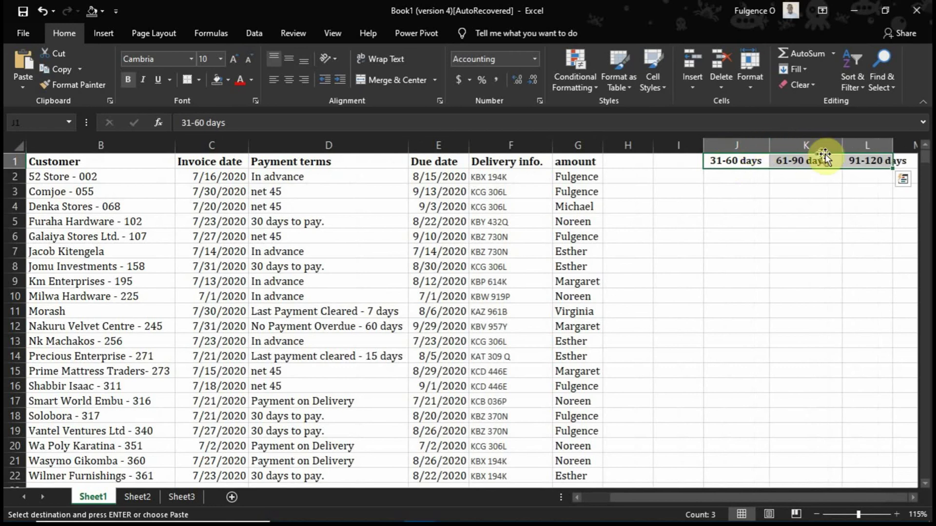
{"action": "double_click", "coordinate": [843, 145]}
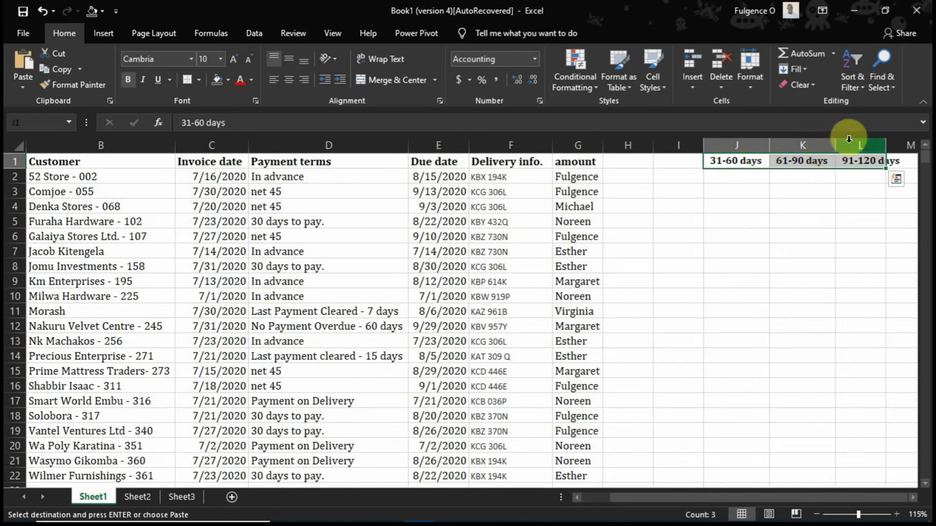
{"action": "double_click", "coordinate": [878, 143]}
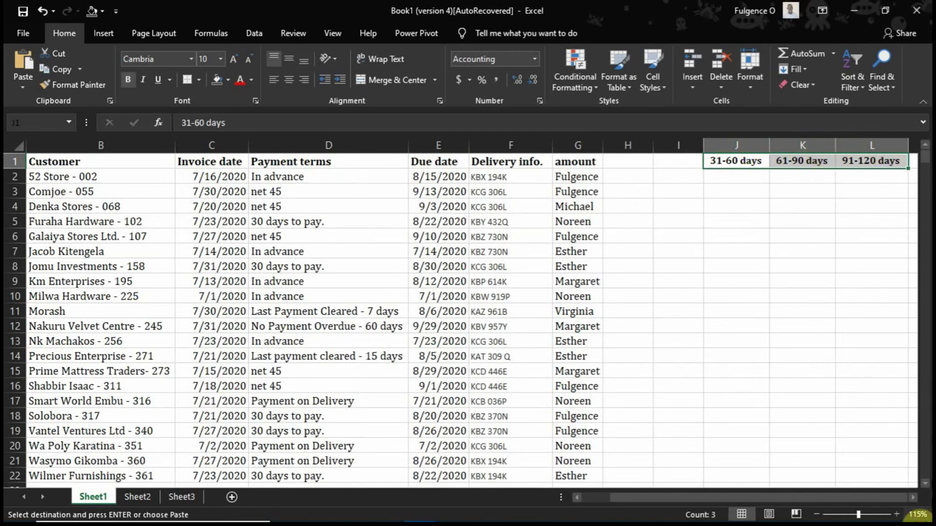
Step: Insert an HLOOKUP function in cell J2 of Sheet1 with J1 as the lookup value
{"action": "left_click", "coordinate": [915, 497]}
{"action": "left_click", "coordinate": [914, 497]}
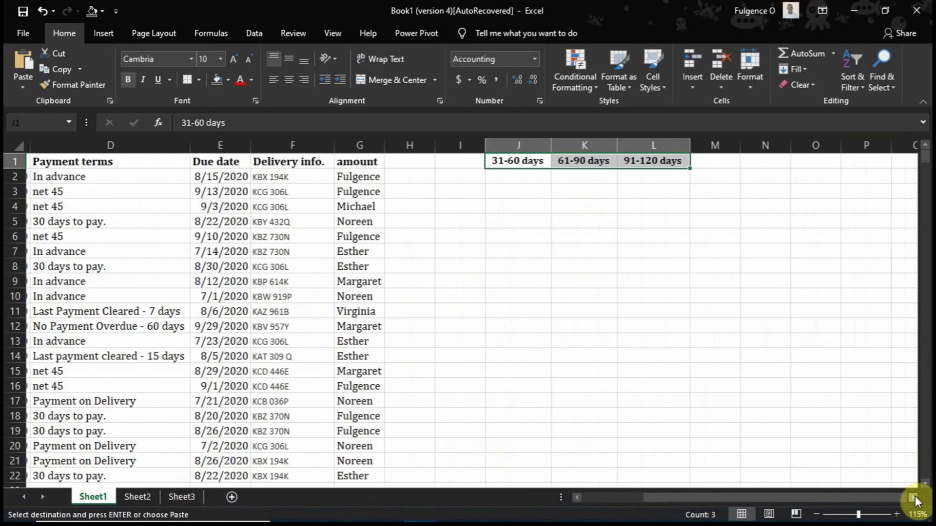
{"action": "left_click", "coordinate": [914, 497]}
{"action": "left_click", "coordinate": [420, 220]}
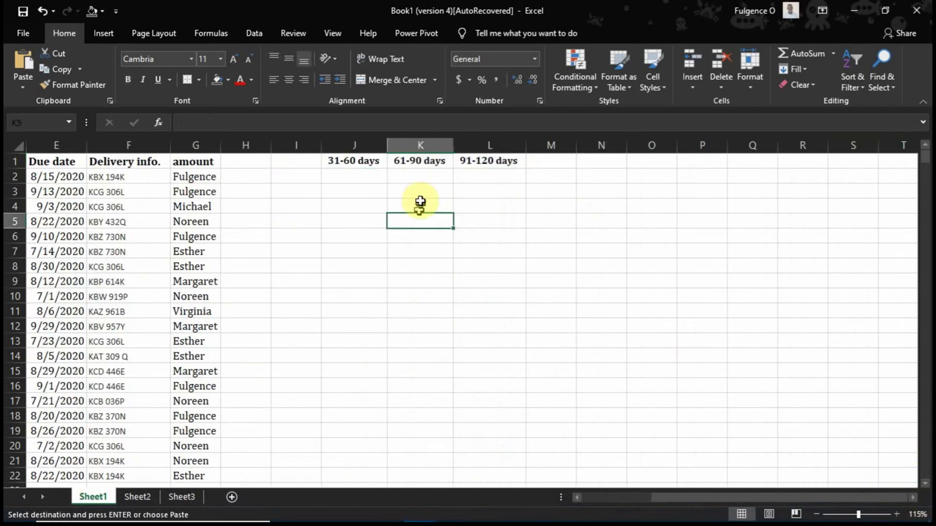
{"action": "left_click", "coordinate": [338, 177]}
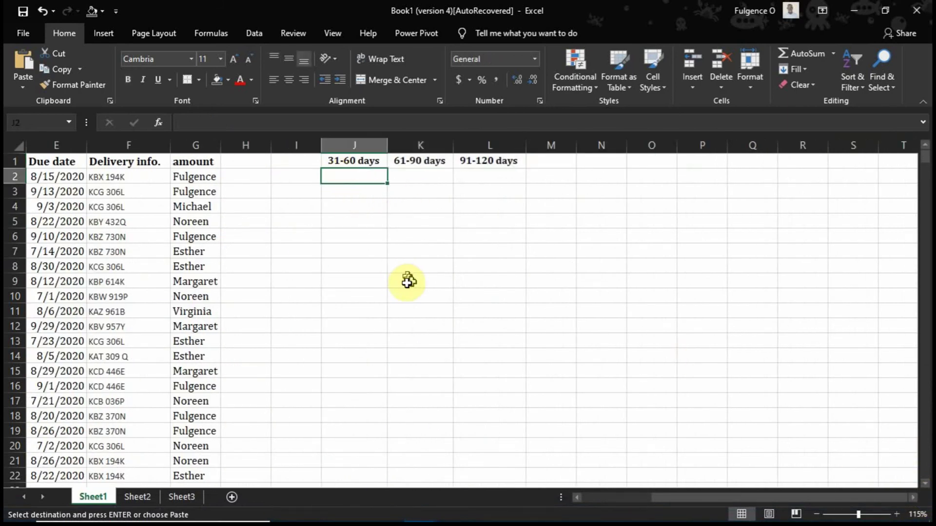
{"action": "left_click", "coordinate": [214, 31]}
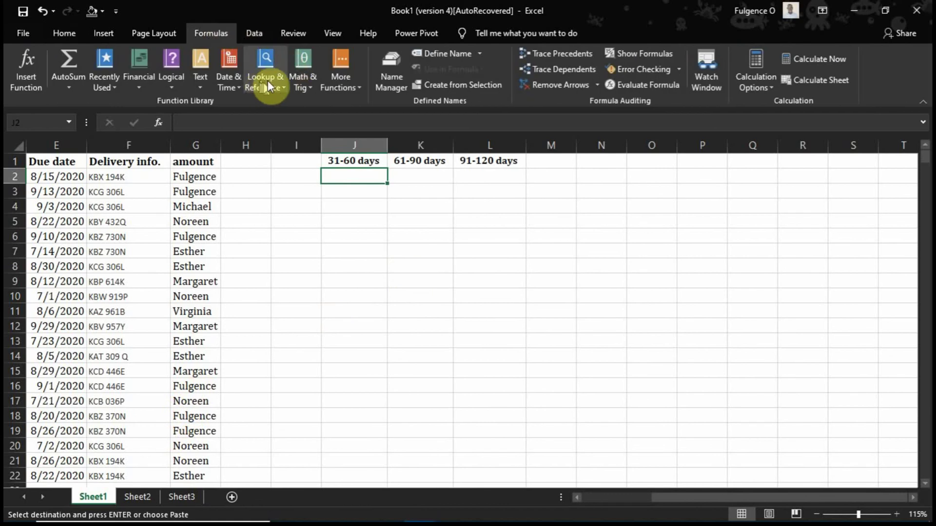
{"action": "left_click", "coordinate": [276, 76]}
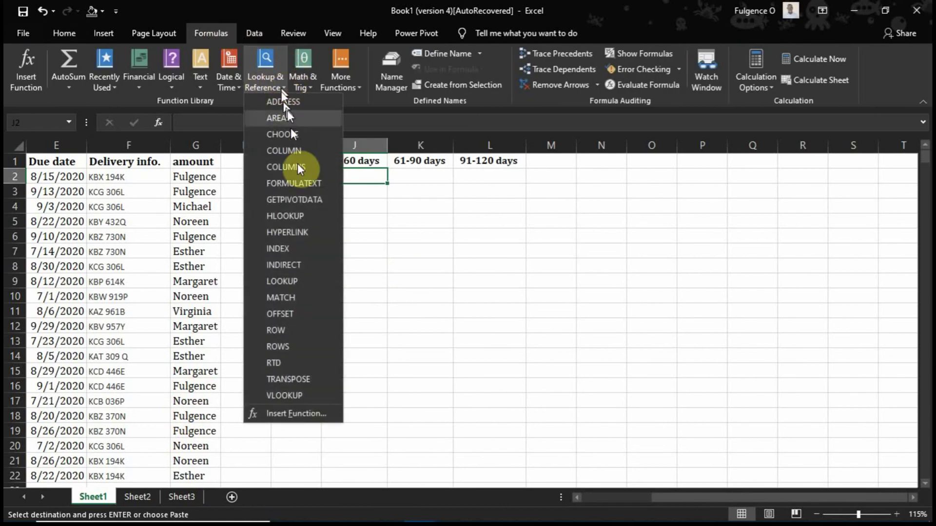
{"action": "left_click", "coordinate": [294, 216]}
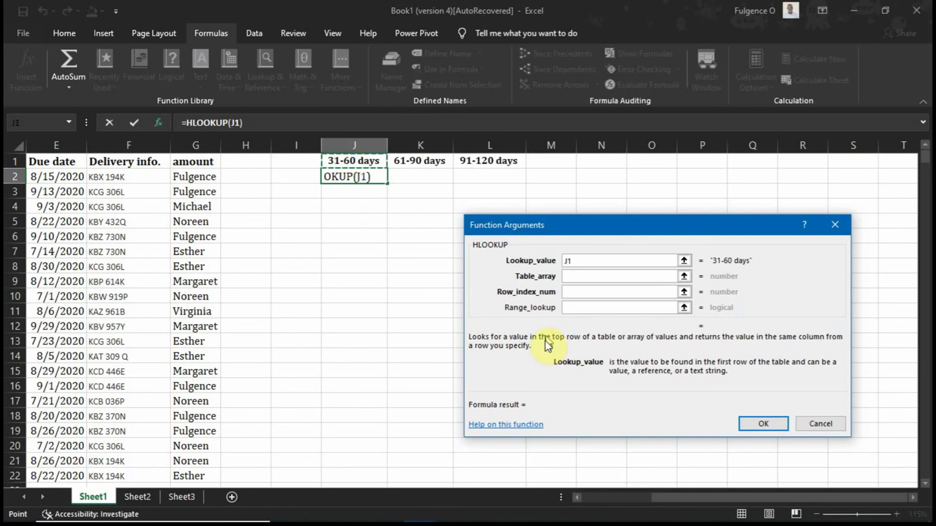
Step: Set the HLOOKUP table array to the ageing totals table on Sheet3, range A1:H4
{"action": "left_click", "coordinate": [604, 276]}
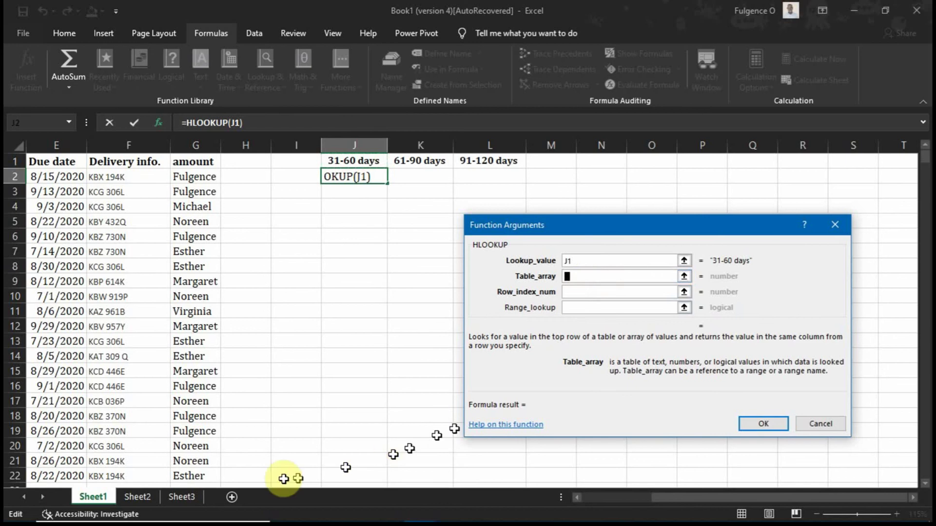
{"action": "left_click", "coordinate": [186, 502]}
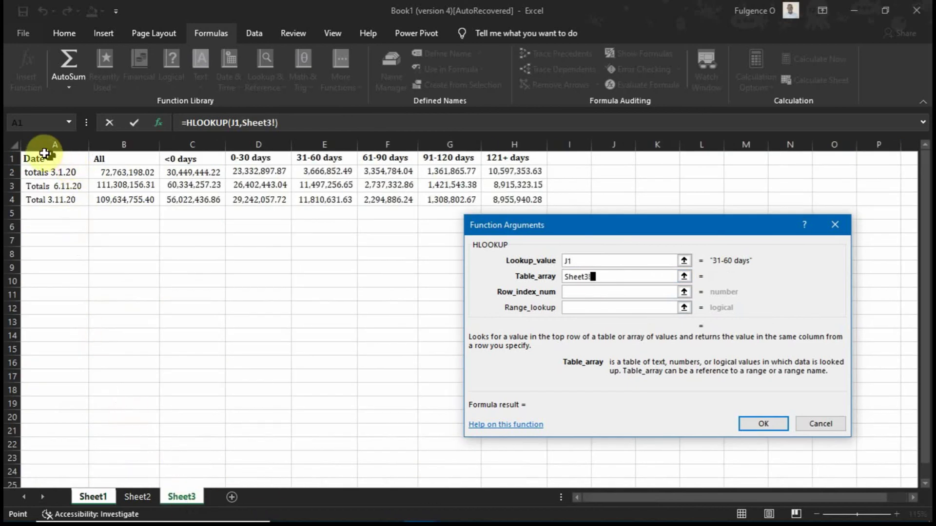
{"action": "left_click_drag", "start_coordinate": [45, 153], "coordinate": [536, 202]}
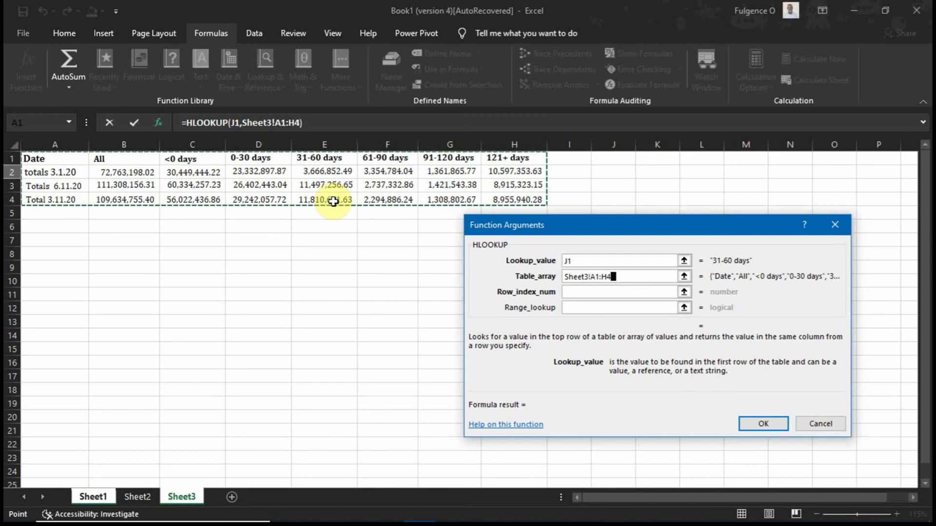
Step: Complete the HLOOKUP in J2 with row index number 4 and range lookup false
{"action": "left_click", "coordinate": [581, 292]}
{"action": "type", "text": "4"}
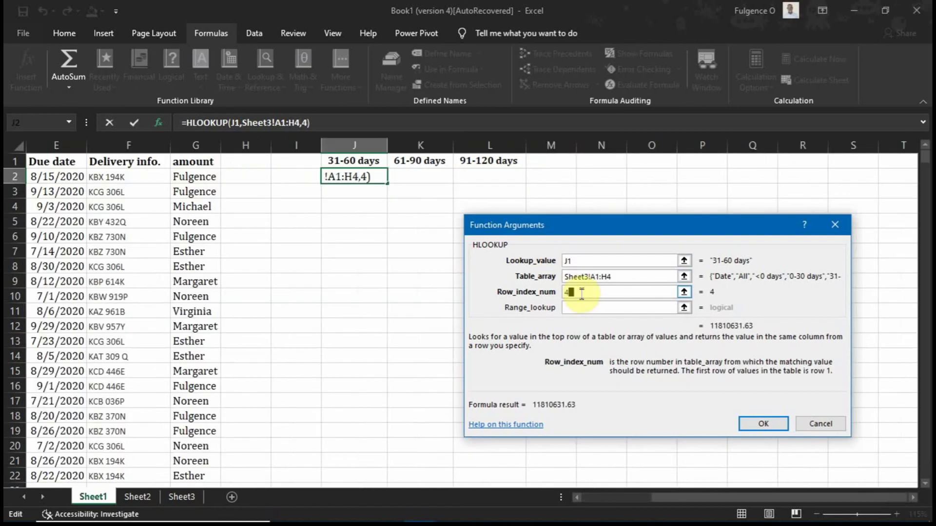
{"action": "left_click", "coordinate": [584, 309]}
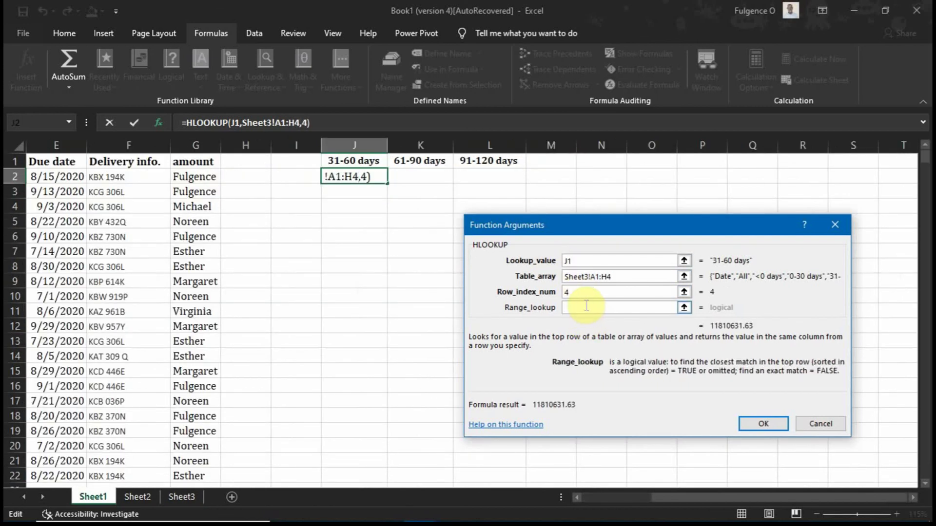
{"action": "type", "text": "fal"}
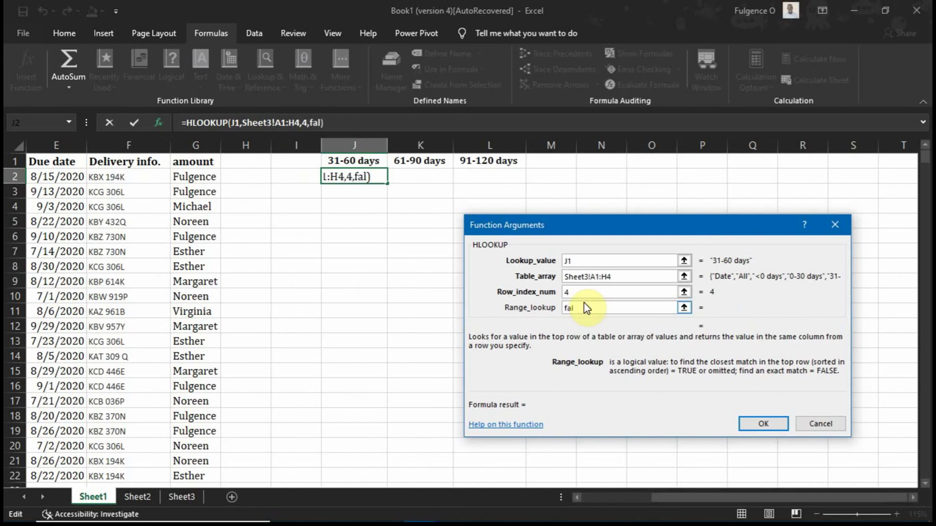
{"action": "type", "text": "se"}
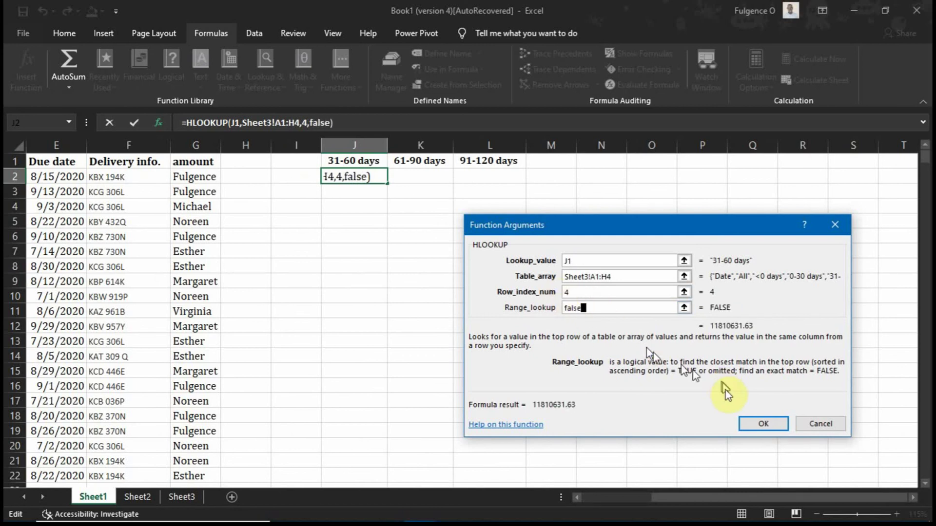
{"action": "left_click", "coordinate": [755, 423]}
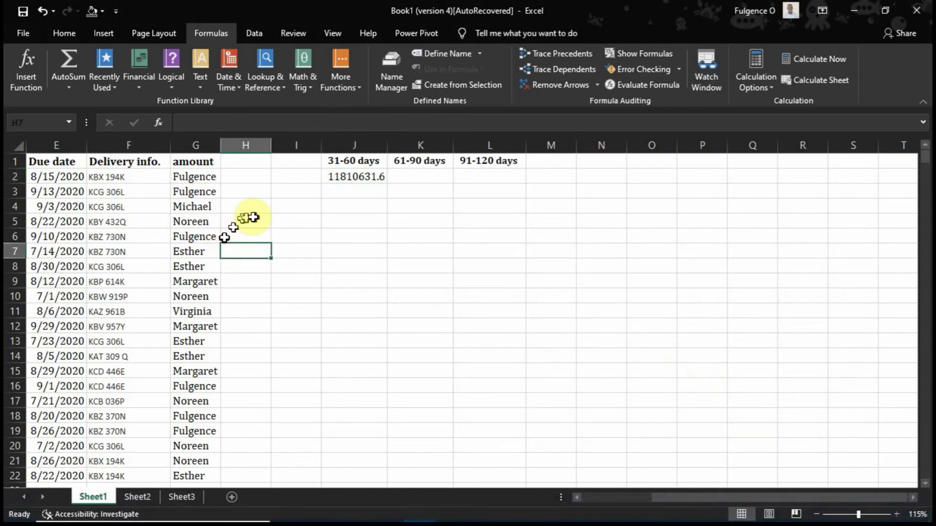
Step: Compare the vertical invoice tables on Sheet1 and Sheet2 with the layout of the ageing totals table on Sheet3
{"action": "left_click_drag", "start_coordinate": [245, 220], "coordinate": [36, 214]}
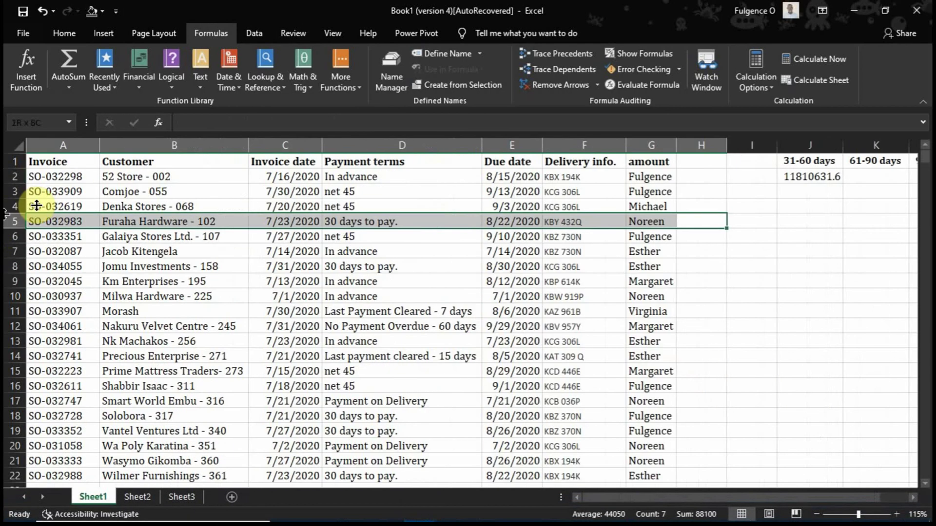
{"action": "left_click", "coordinate": [278, 307]}
{"action": "left_click", "coordinate": [198, 497]}
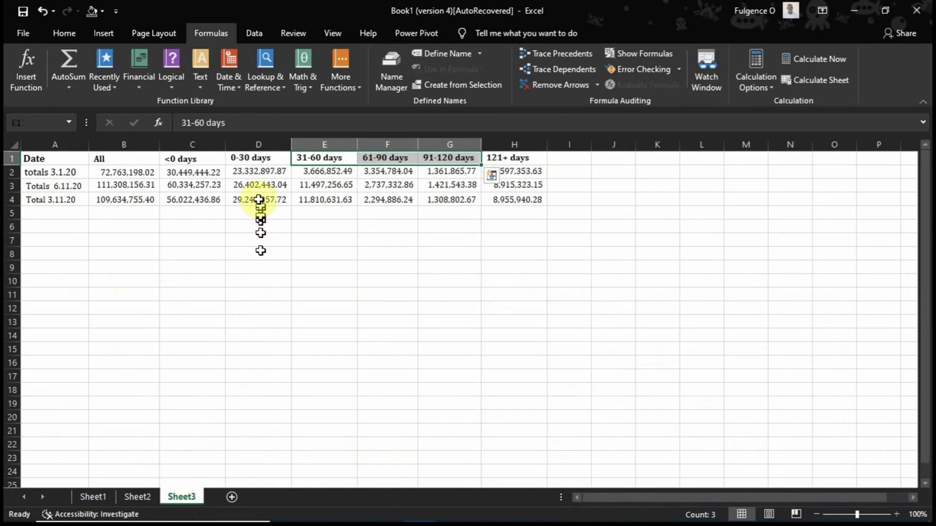
{"action": "left_click", "coordinate": [253, 186]}
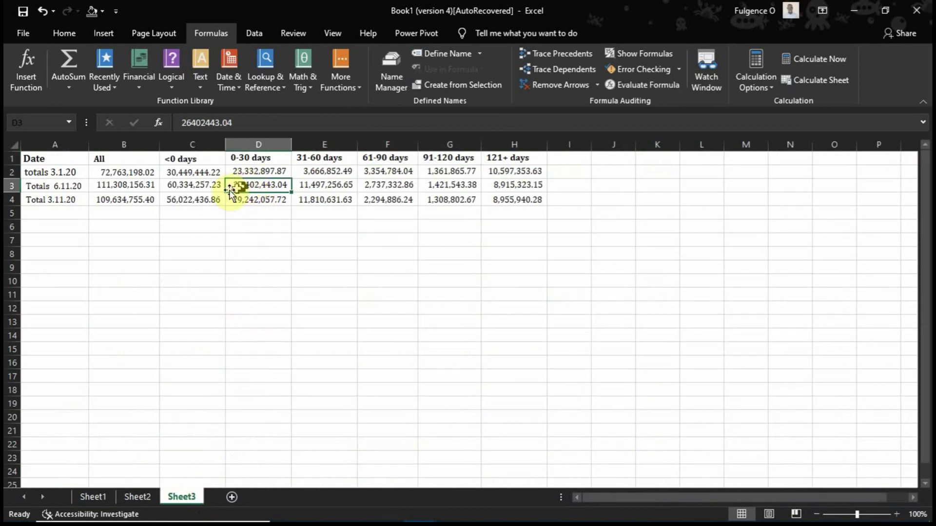
{"action": "left_click", "coordinate": [95, 496]}
{"action": "left_click_drag", "start_coordinate": [53, 191], "coordinate": [454, 365]}
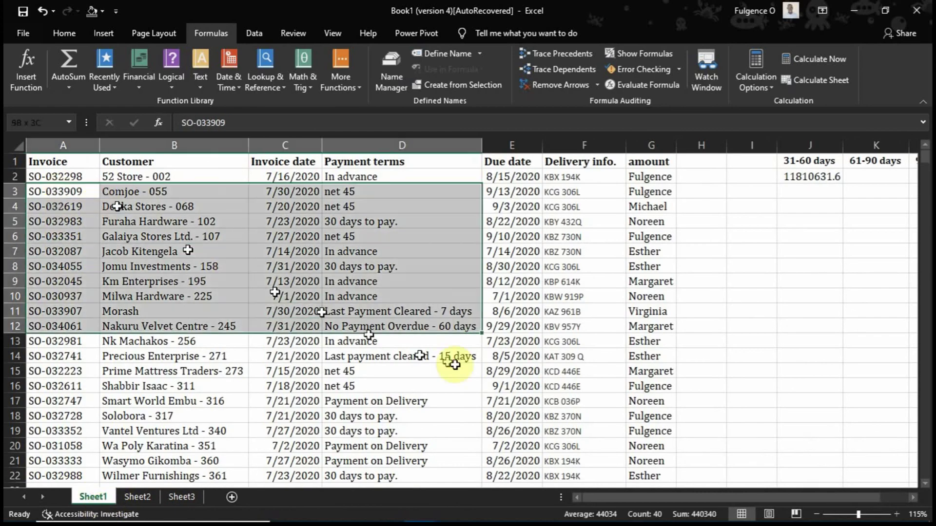
{"action": "left_click", "coordinate": [424, 236]}
{"action": "left_click", "coordinate": [183, 497]}
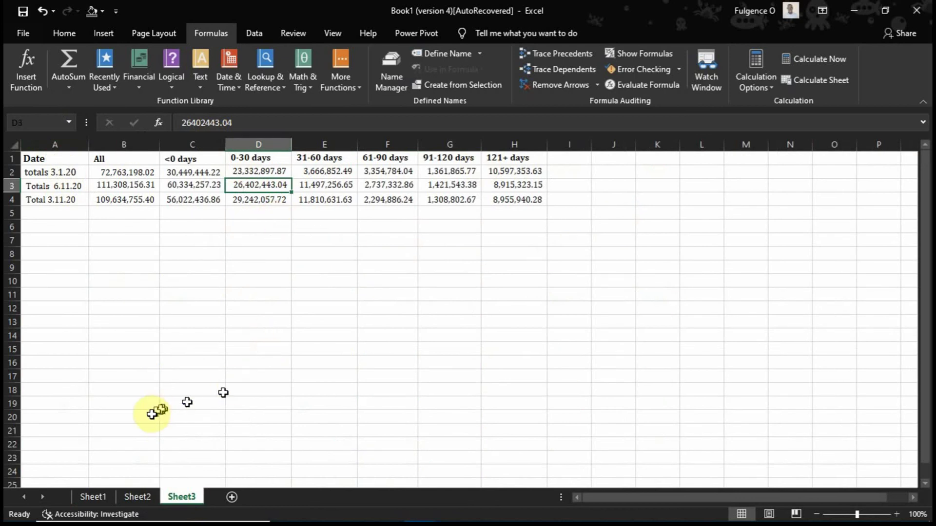
{"action": "left_click", "coordinate": [144, 497]}
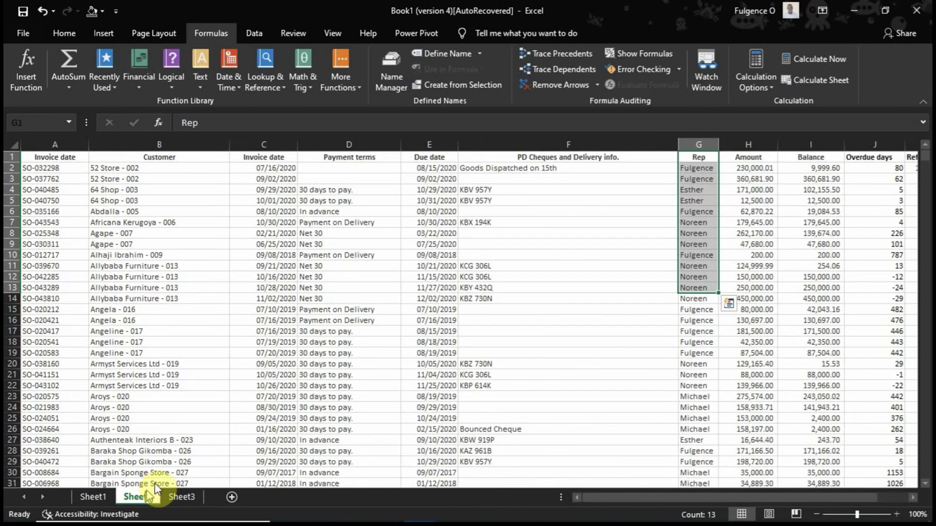
{"action": "left_click", "coordinate": [93, 497]}
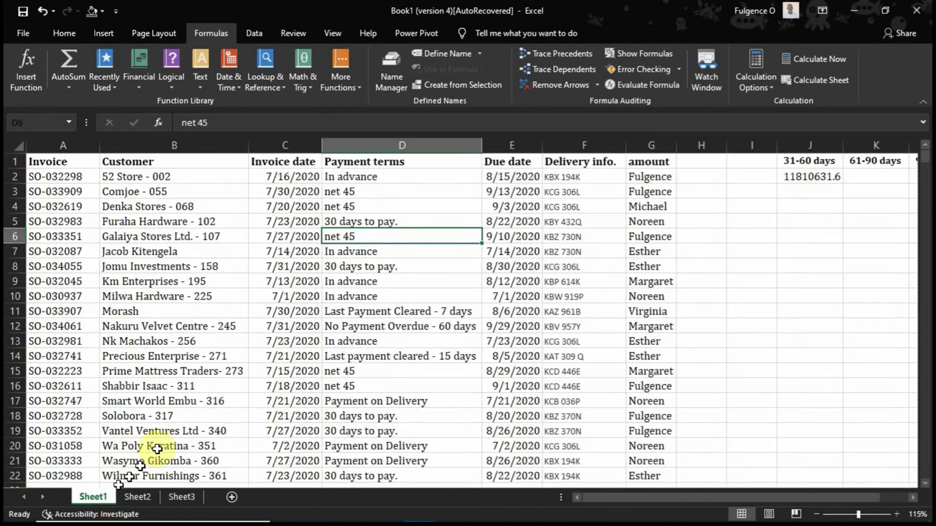
Step: Apply the comma number style to the HLOOKUP result in cell J2
{"action": "left_click", "coordinate": [824, 177]}
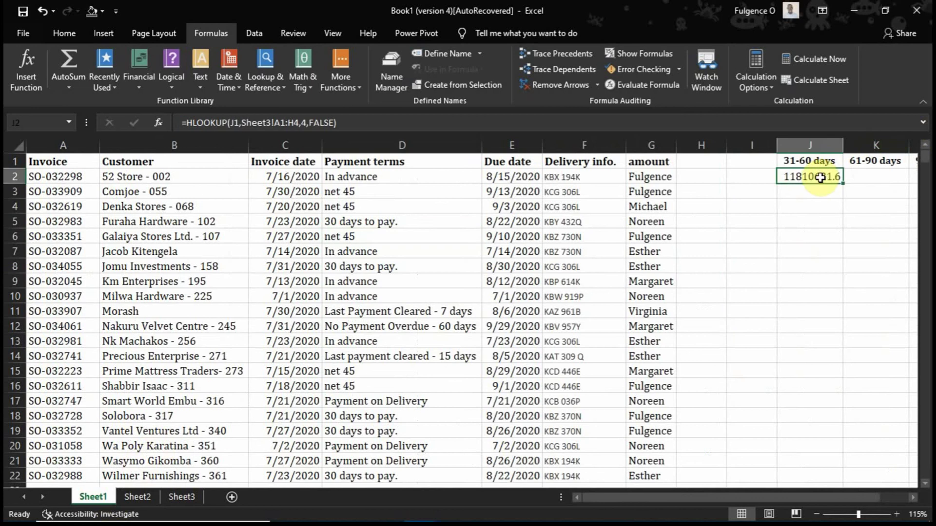
{"action": "left_click", "coordinate": [63, 29]}
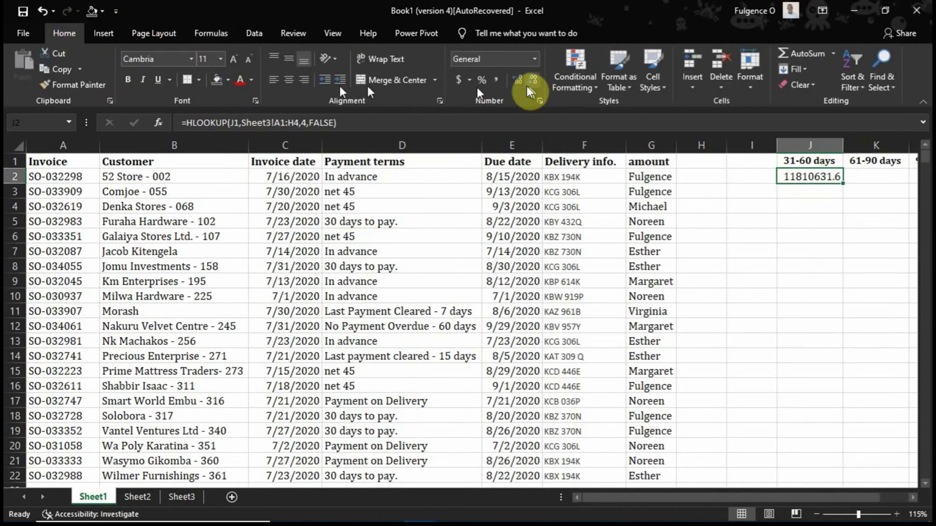
{"action": "left_click", "coordinate": [494, 82]}
{"action": "left_click", "coordinate": [879, 210]}
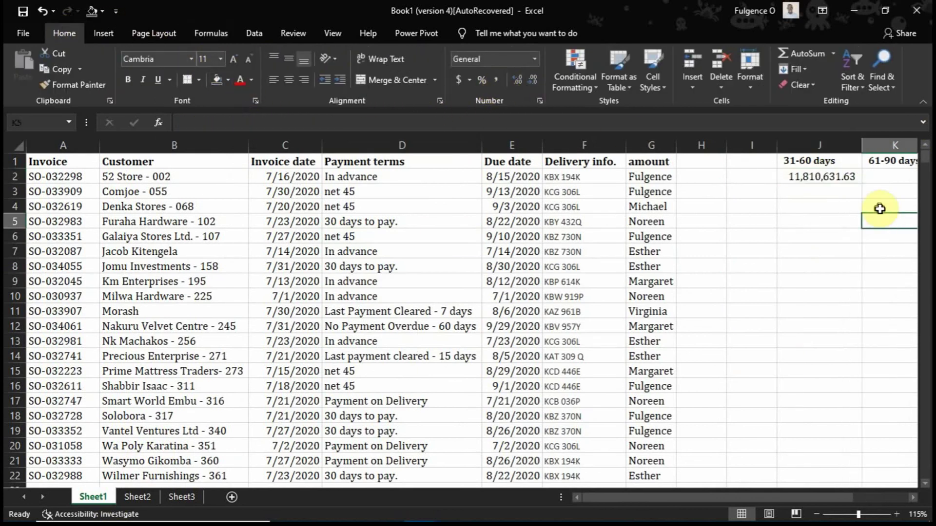
Step: Check the HLOOKUP result in J2 against the 31-60 days value in the Total 3.11.20 row on Sheet3
{"action": "scroll", "coordinate": [873, 195], "scroll_direction": "down", "scroll_amount": 1}
{"action": "scroll", "coordinate": [861, 184], "scroll_direction": "up", "scroll_amount": 1}
{"action": "left_click", "coordinate": [880, 176]}
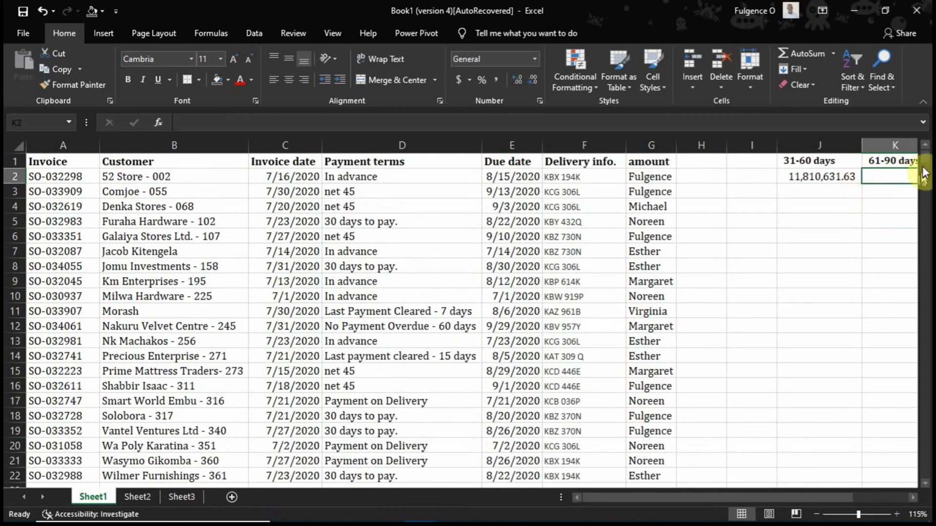
{"action": "key", "text": "Right"}
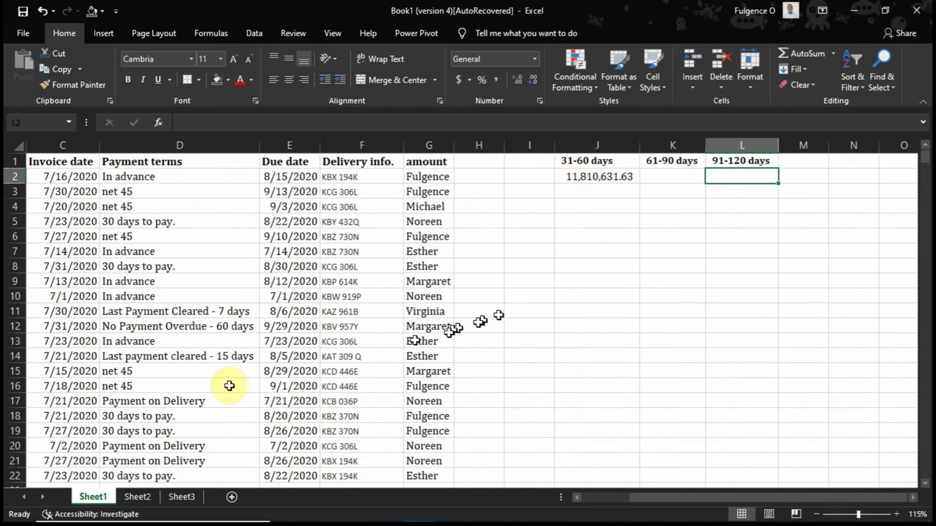
{"action": "left_click", "coordinate": [181, 496]}
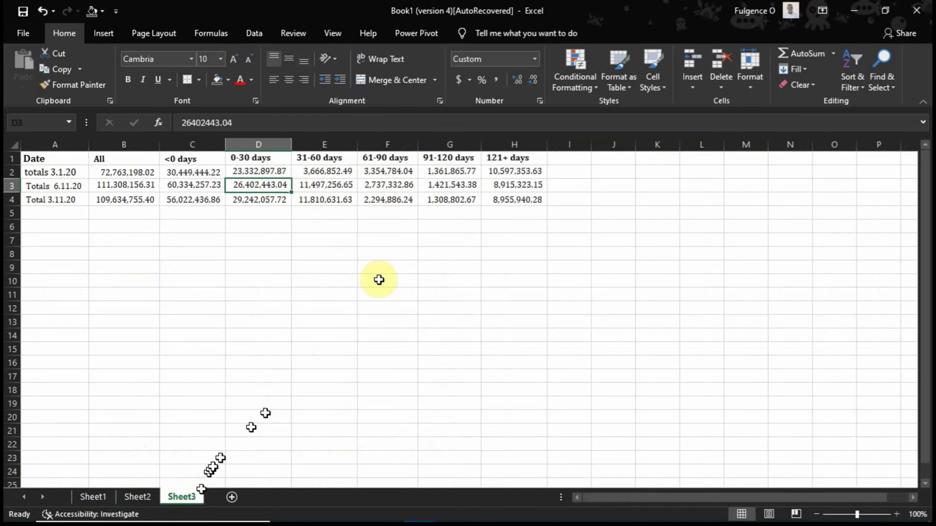
{"action": "left_click", "coordinate": [313, 199]}
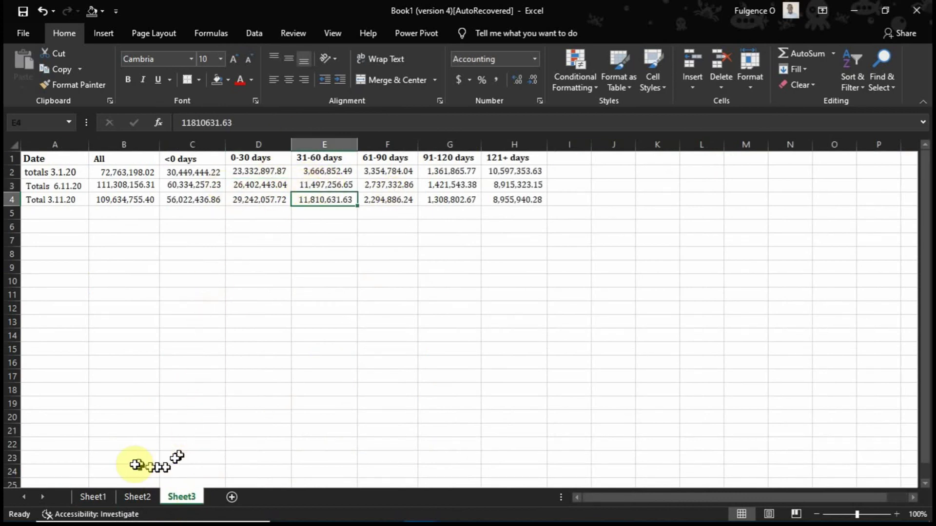
{"action": "left_click", "coordinate": [104, 498]}
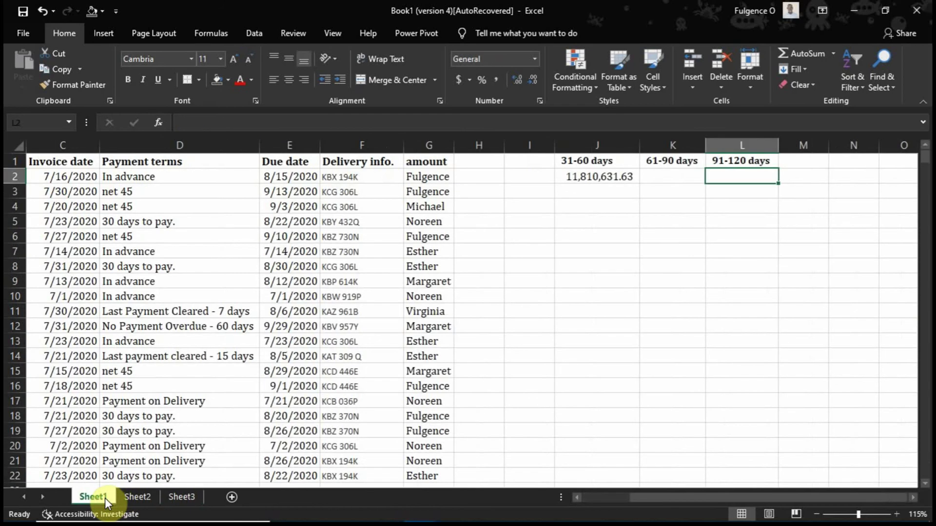
{"action": "scroll", "coordinate": [73, 208], "scroll_direction": "down", "scroll_amount": 1}
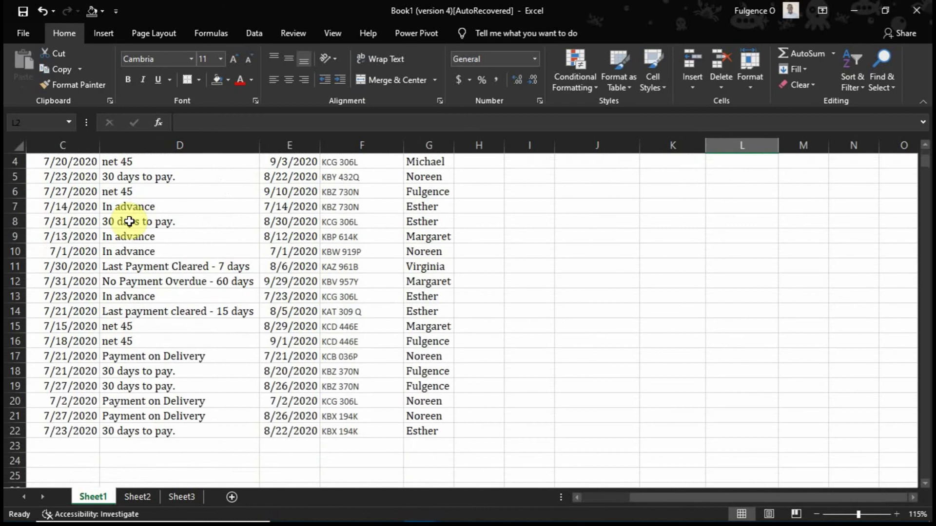
{"action": "scroll", "coordinate": [129, 222], "scroll_direction": "up", "scroll_amount": 1}
{"action": "left_click_drag", "start_coordinate": [651, 217], "coordinate": [712, 184]}
{"action": "left_click", "coordinate": [684, 180]}
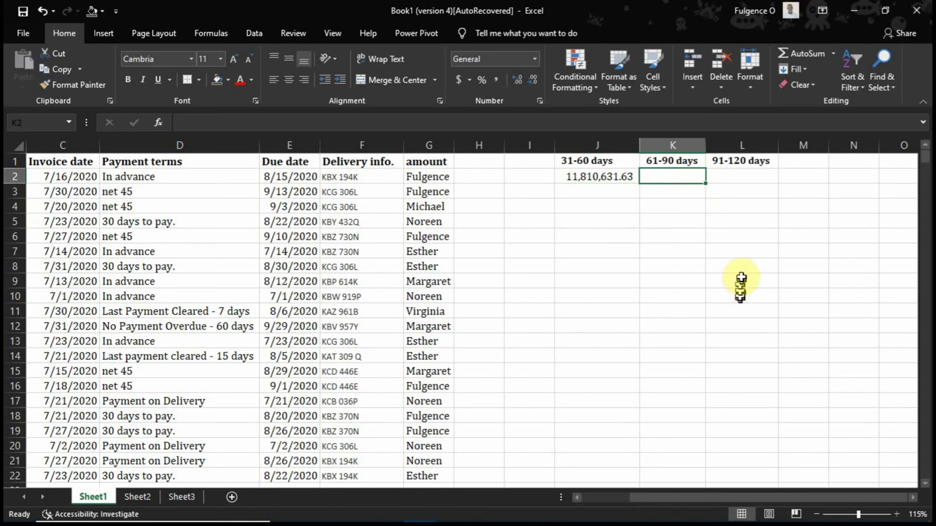
{"action": "mouse_move", "coordinate": [592, 519]}
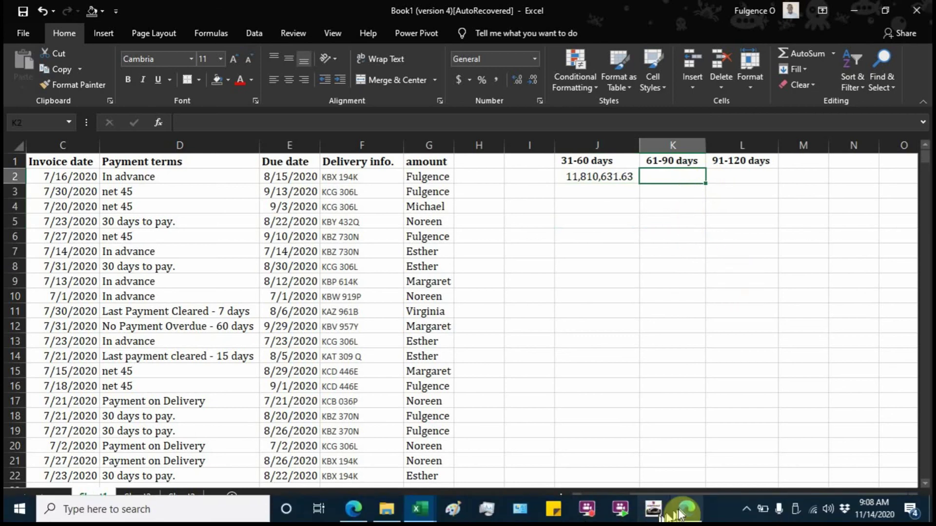
{"action": "left_click", "coordinate": [745, 509]}
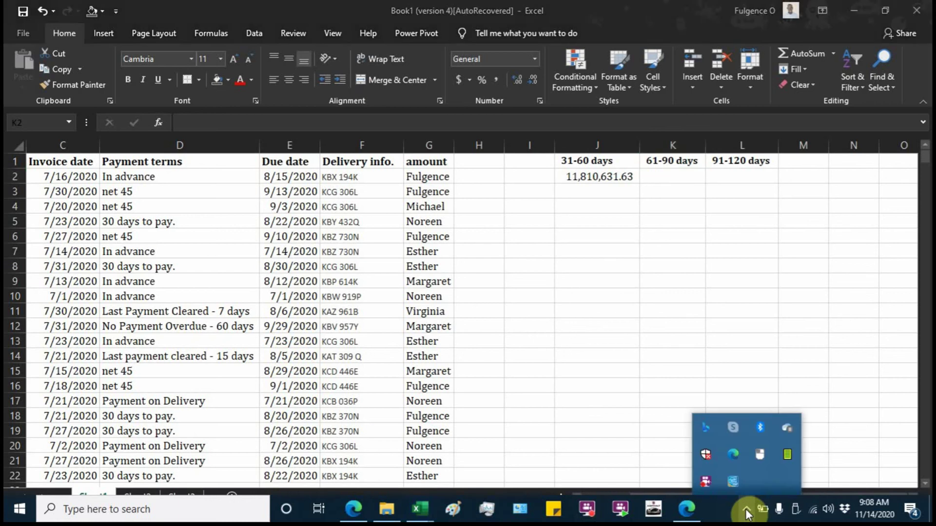
{"action": "right_click", "coordinate": [706, 488]}
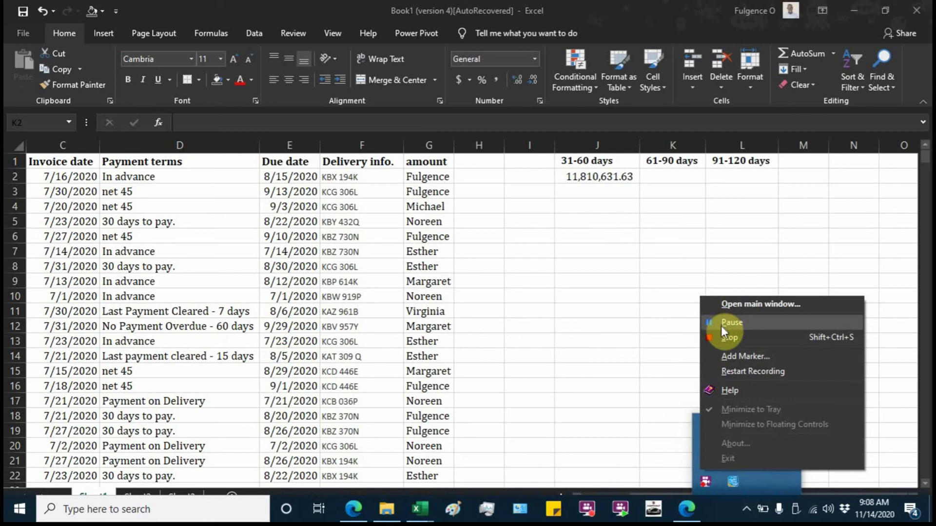
{"action": "left_click", "coordinate": [655, 242]}
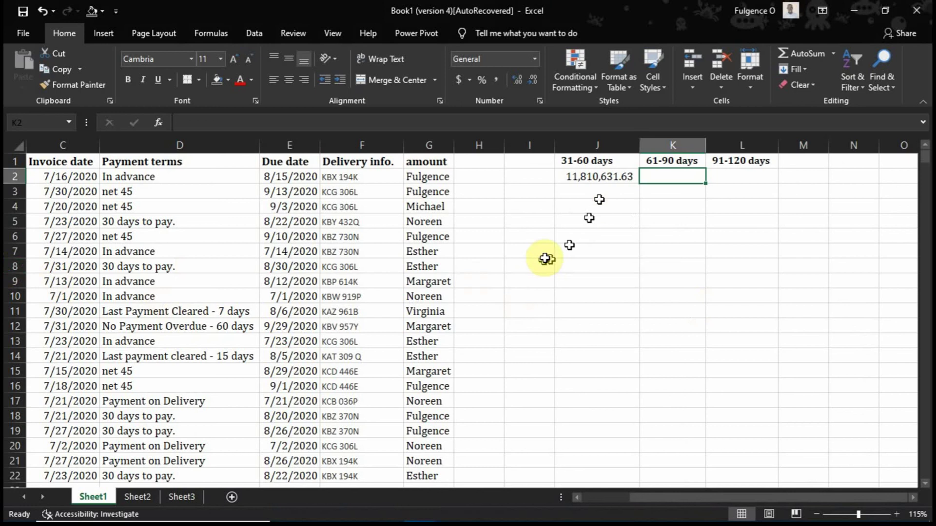
{"action": "mouse_move", "coordinate": [721, 508]}
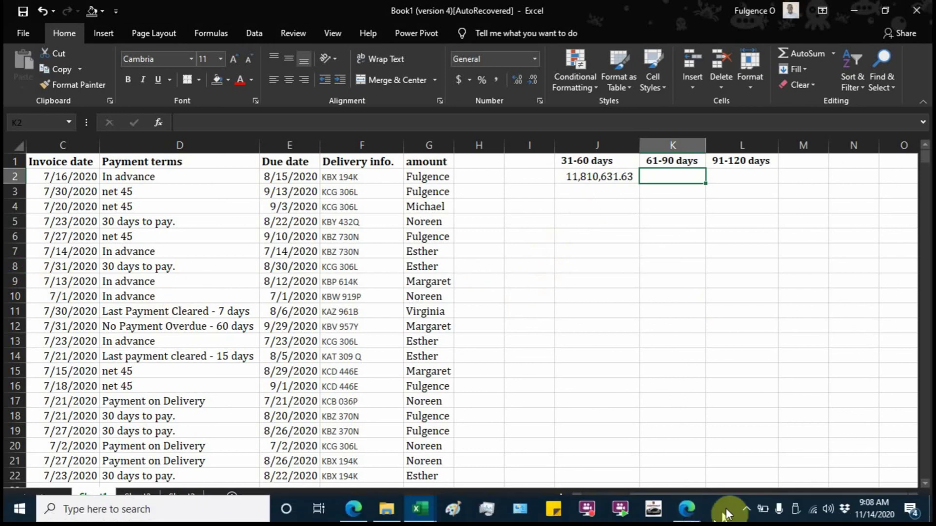
{"action": "left_click", "coordinate": [751, 504]}
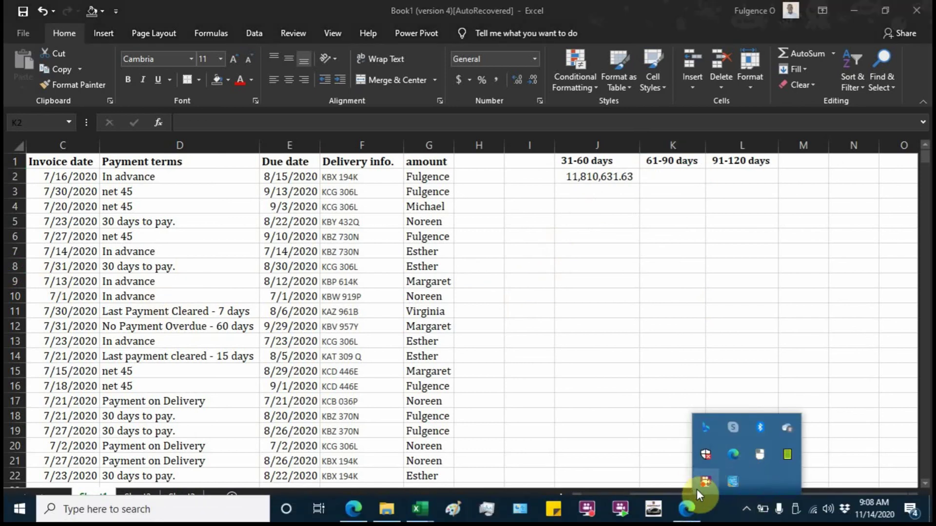